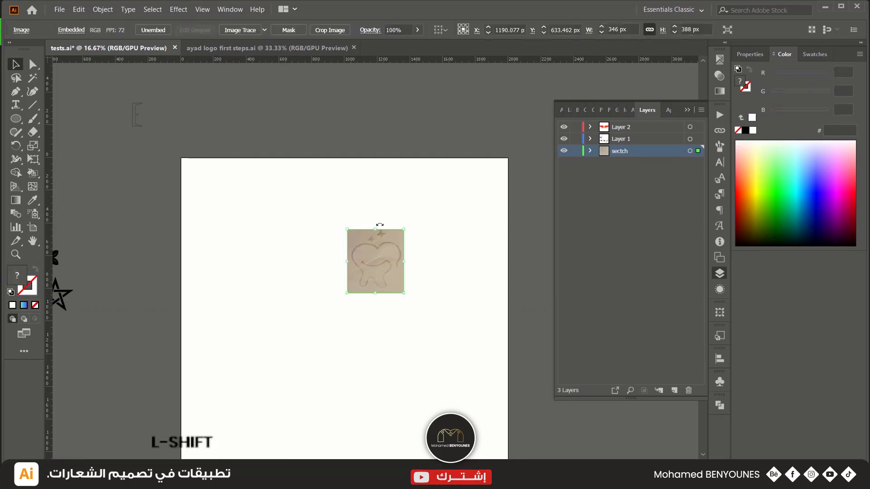
Enlarge the sketch image proportionally and align it to the artboard's horizontal centre and top edge.
left_click_drag(376, 229, 376, 184)
left_click(438, 29)
left_click(459, 68)
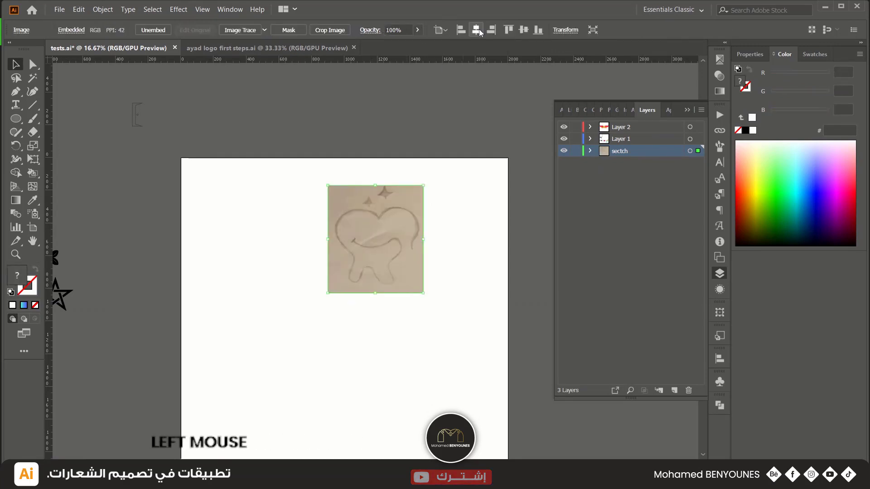
left_click(475, 29)
left_click(508, 30)
Lock the sectch layer and make Layer 1 the active layer for drawing.
left_click(576, 151)
scroll(318, 194, "down", 3)
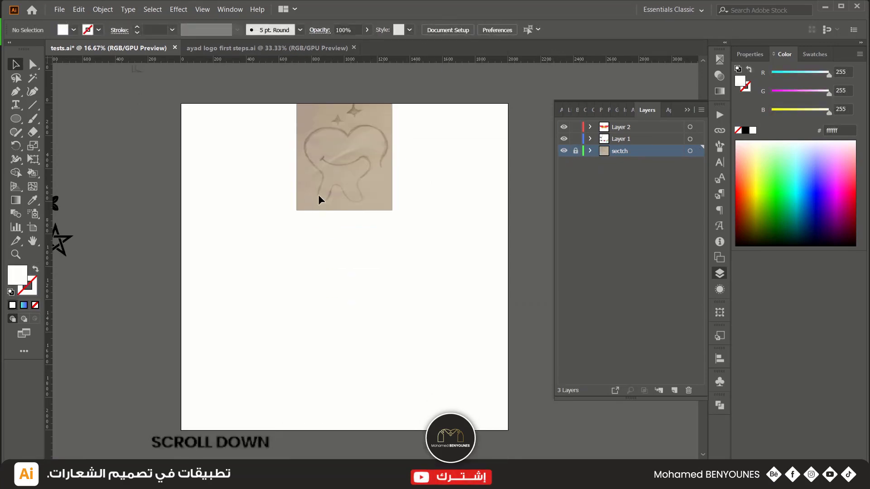
scroll(318, 194, "up", 1, "alt")
left_click(624, 140)
left_click(688, 110)
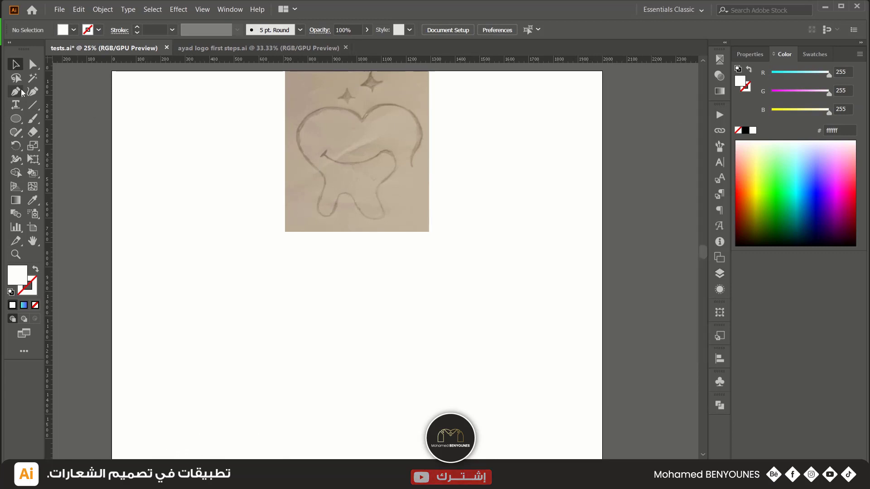
Trace the heart-shaped crown with the Curvature tool from the sketch's right end to the left waist, with a corner point at the notch.
left_click(32, 92)
scroll(406, 167, "up", 1, "alt")
left_click(423, 165)
left_click(437, 107)
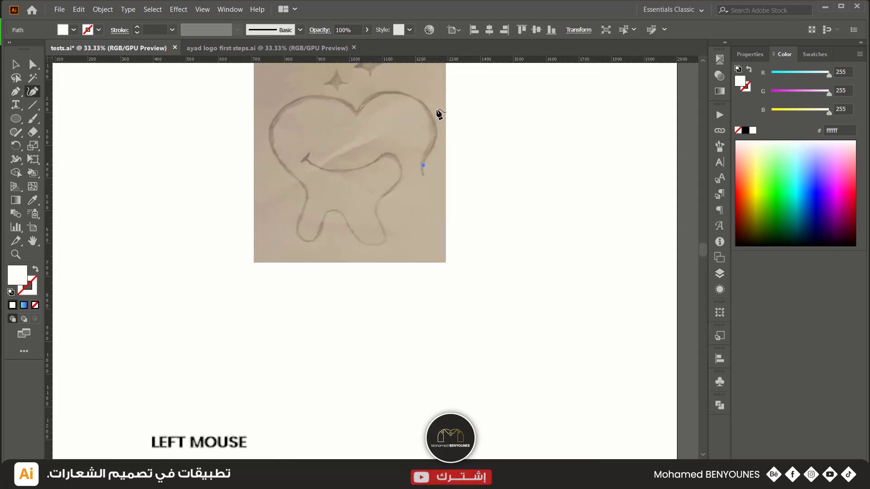
left_click(363, 98)
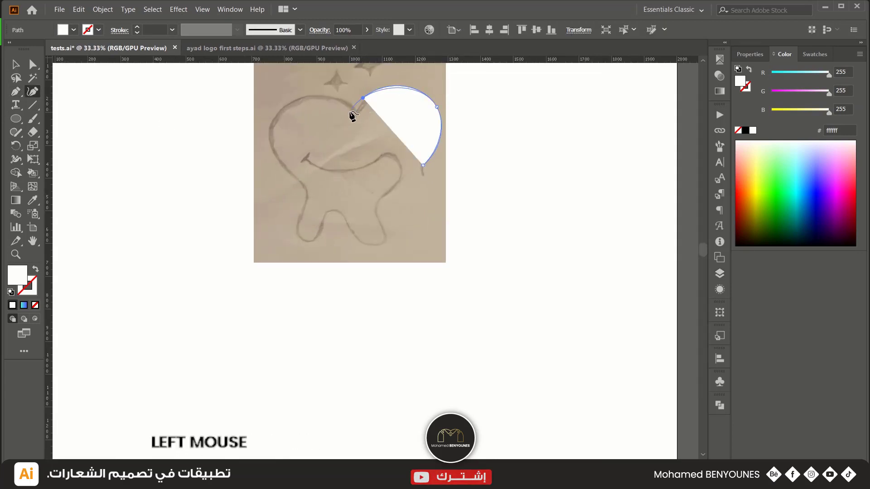
left_click(354, 110, "alt")
left_click(307, 89)
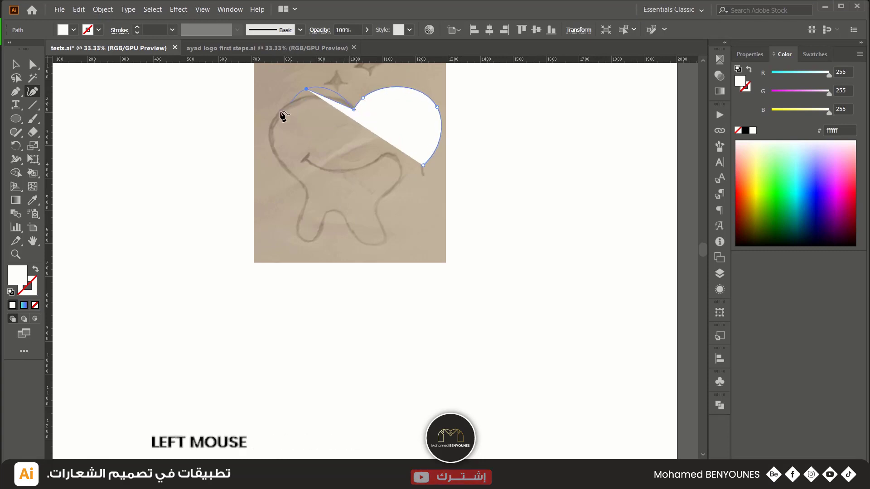
left_click(270, 117)
left_click(279, 161)
left_click(307, 186)
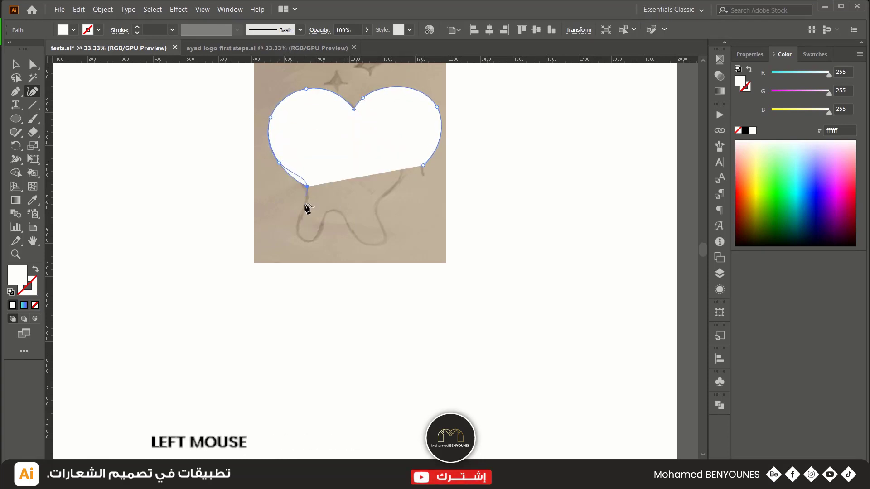
Continue the curved path around the tooth's left root, the arch between the roots and the right root.
left_click(296, 232)
left_click(304, 241)
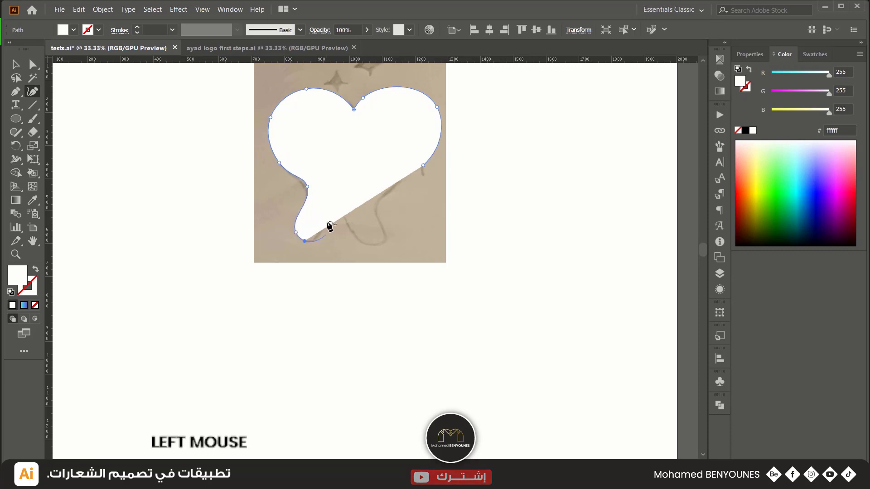
left_click(337, 192)
left_click(353, 211)
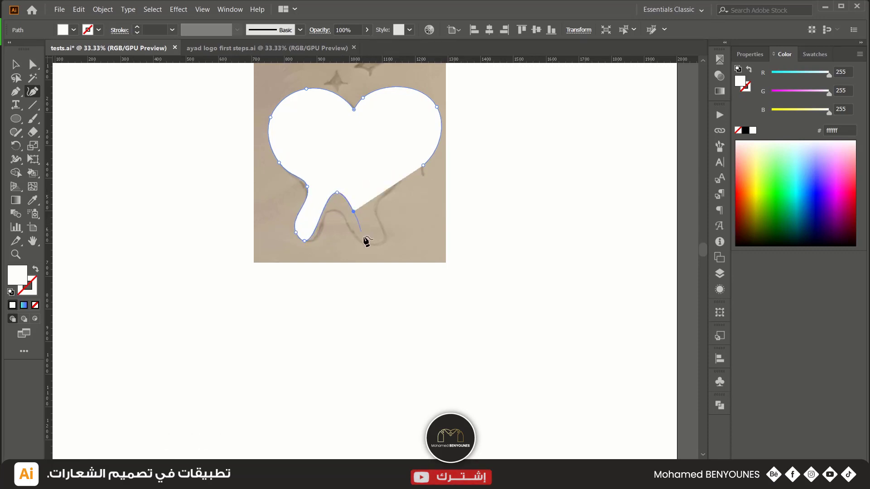
left_click(379, 246)
left_click(392, 235)
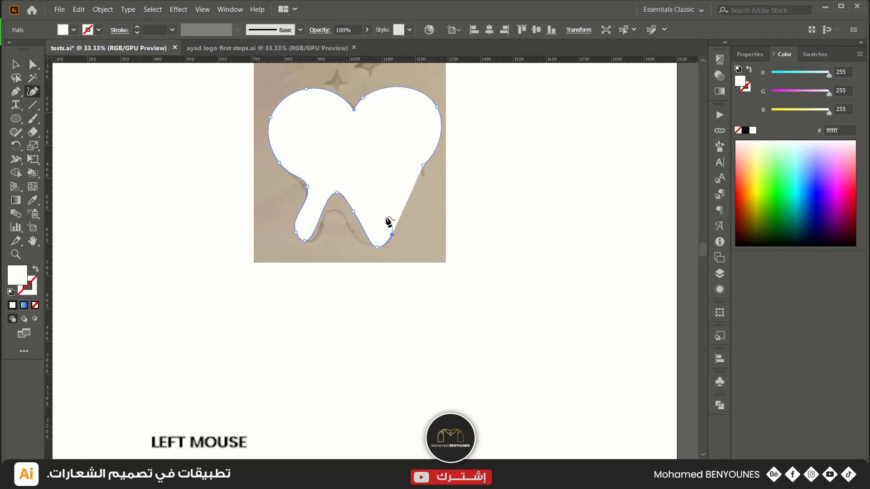
Swap the path's fill and stroke, and continue tracing up the right flank and along the smile to its left end.
left_click(36, 269)
left_click(381, 198)
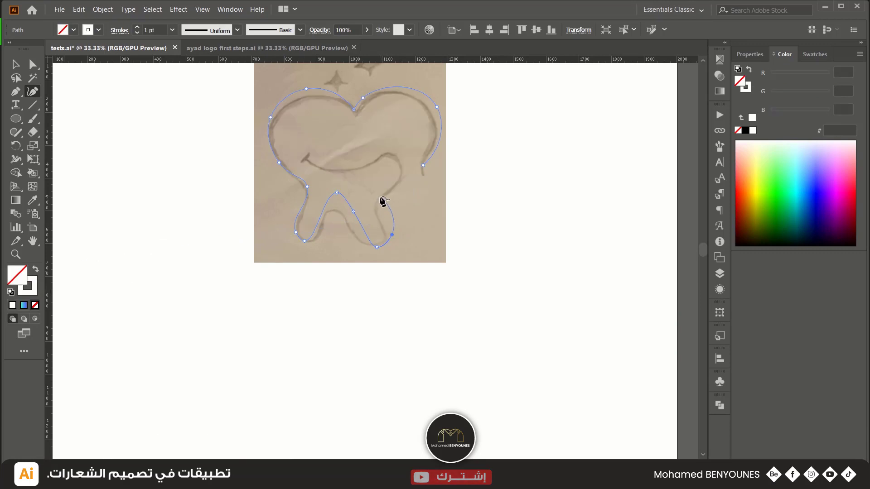
left_click(400, 157)
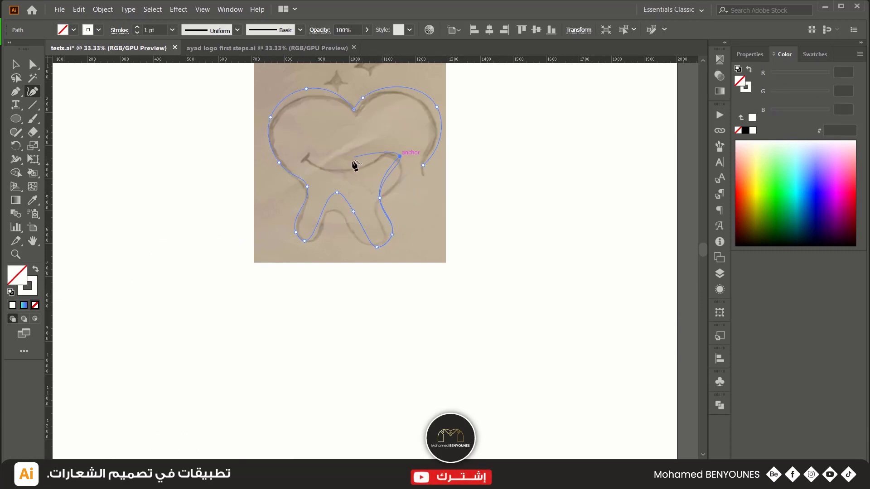
left_click(380, 150)
left_click(308, 159)
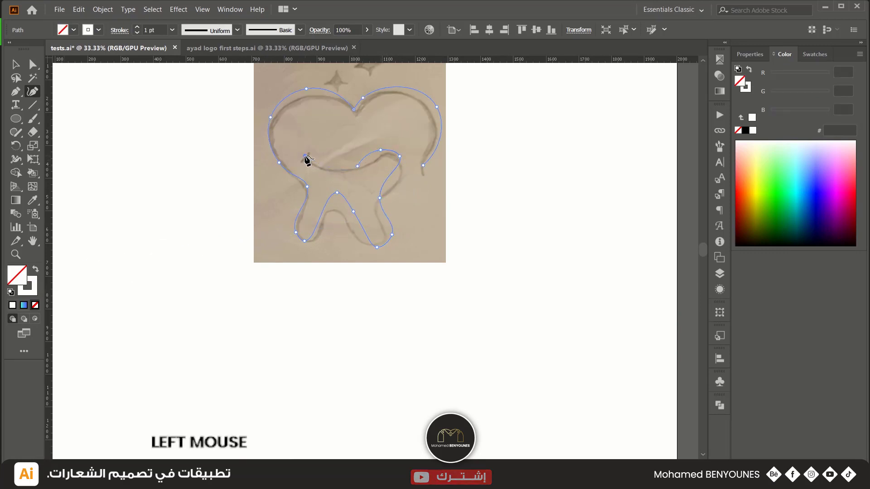
Reposition the anchor points along the smile so the curve follows the sketched line, removing the surplus one.
scroll(362, 167, "up", 4)
left_click_drag(523, 118, 573, 113)
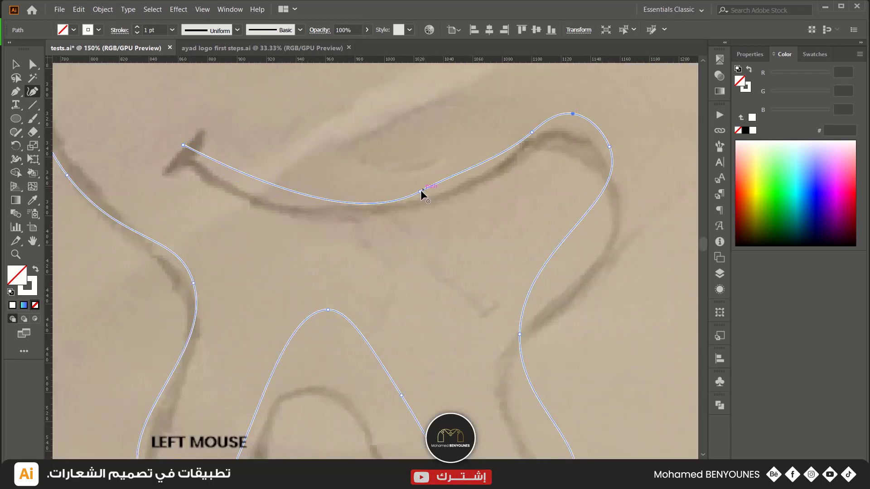
left_click_drag(420, 191, 387, 207)
left_click_drag(531, 132, 496, 174)
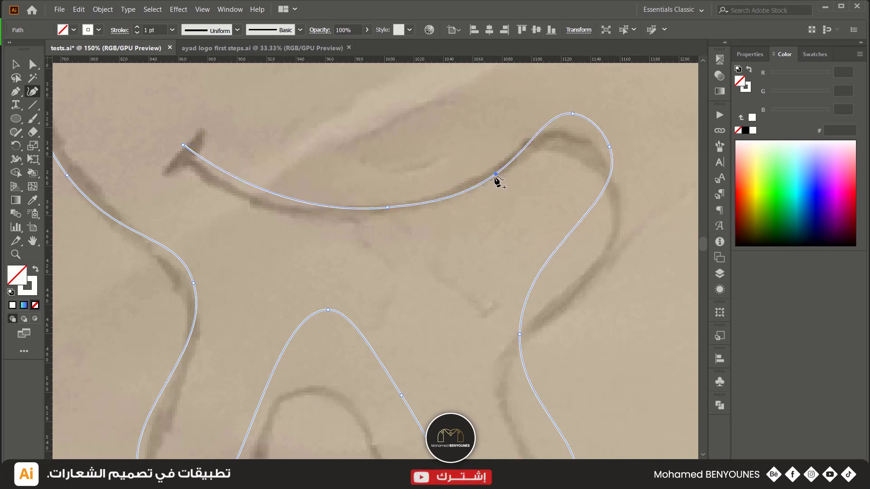
left_click(374, 208)
left_click(299, 207)
scroll(494, 188, "down", 3)
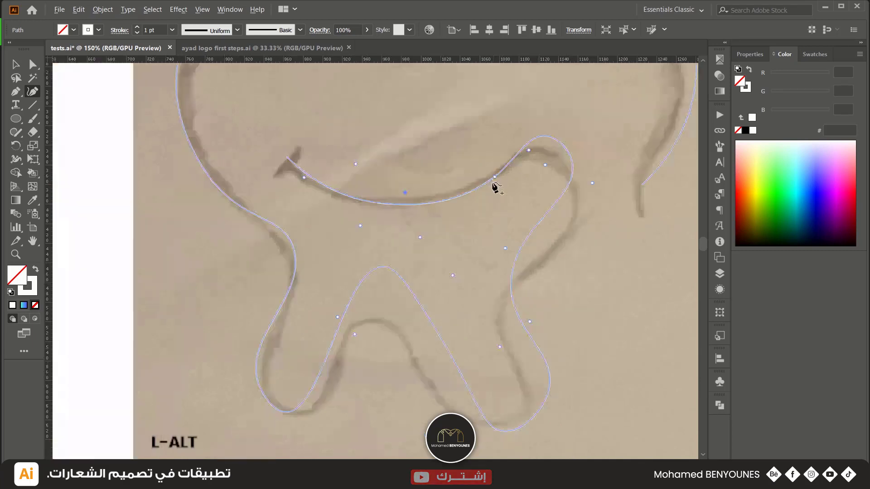
Reshape the root arch, right root and right flank to match the sketch, deleting the unneeded anchor point on the arch.
left_click_drag(436, 222, 444, 248)
left_click_drag(516, 332, 489, 321)
key("BackSpace")
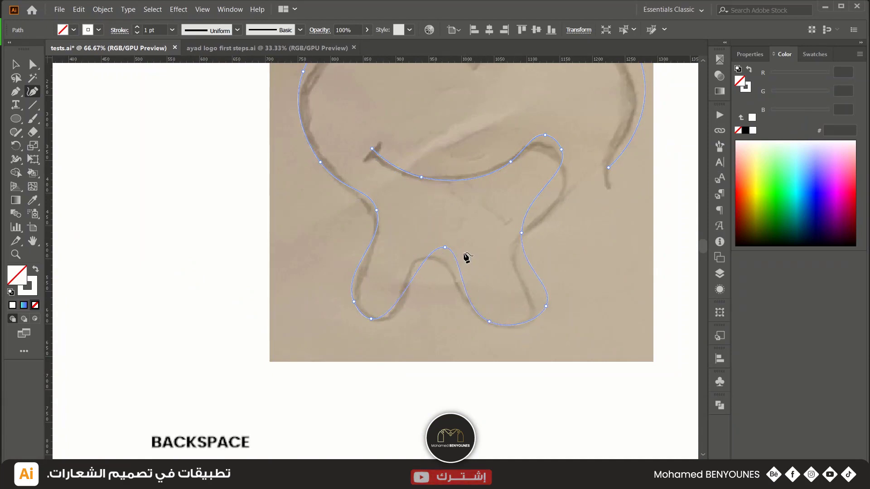
left_click_drag(545, 307, 528, 322)
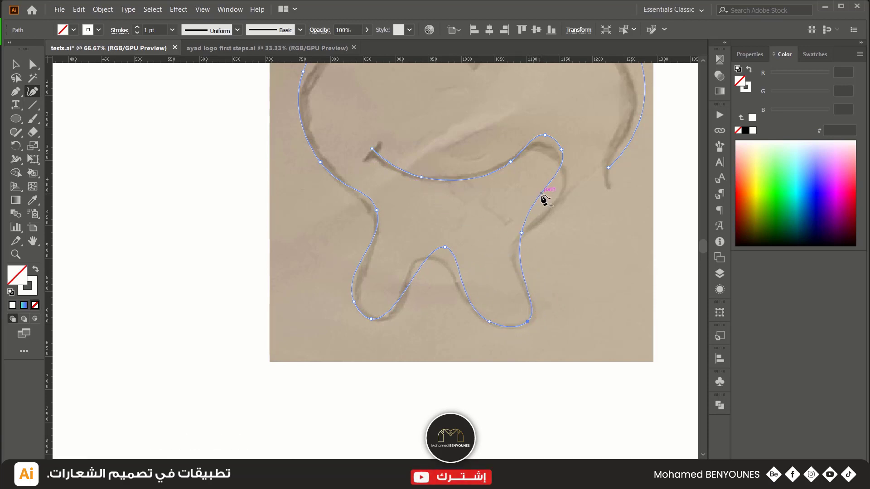
left_click_drag(561, 150, 565, 183)
left_click_drag(544, 135, 540, 147)
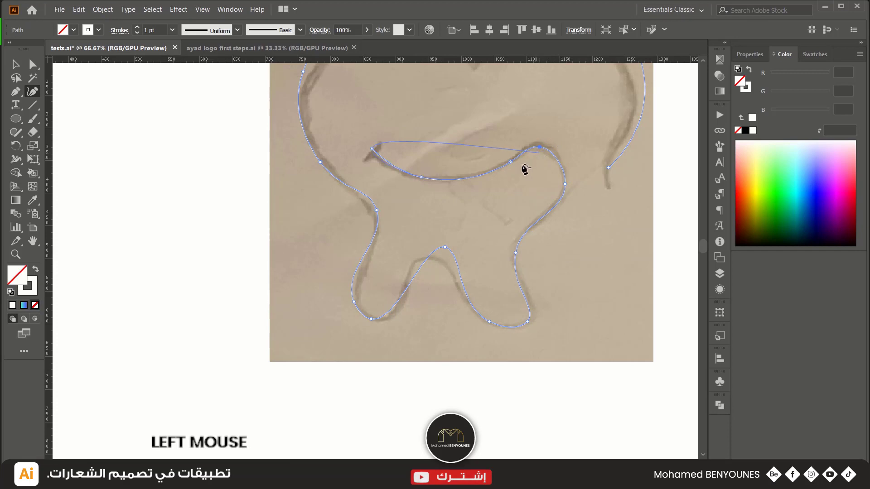
Extend the path's open right end to the end of the sketched line and reshape the right lobe to follow the drawing.
scroll(589, 183, "up", 3)
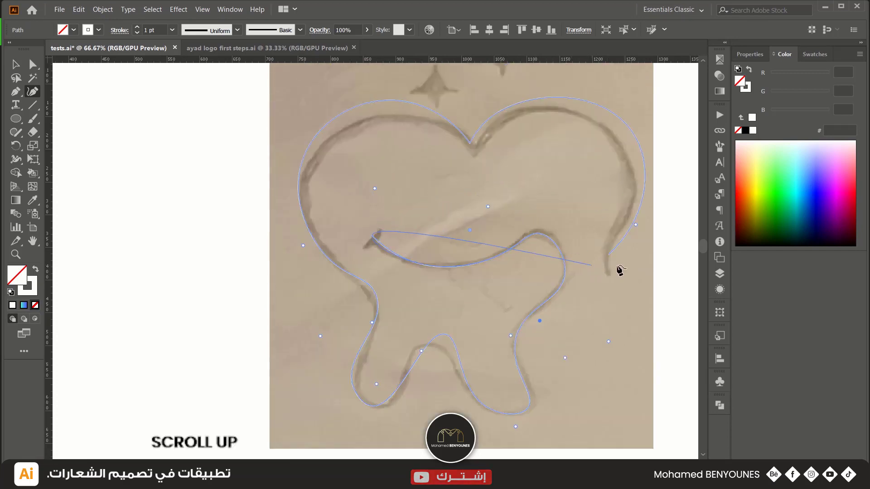
left_click(605, 266)
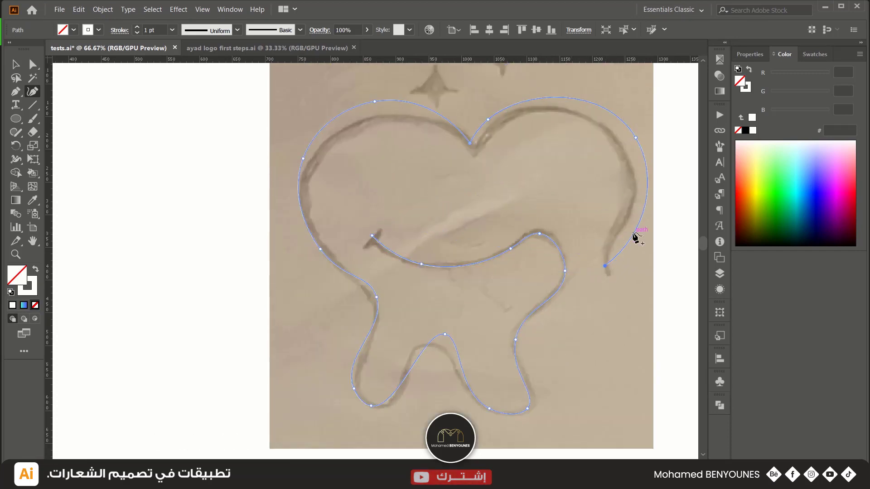
left_click_drag(636, 237, 613, 233)
left_click_drag(605, 266, 605, 271)
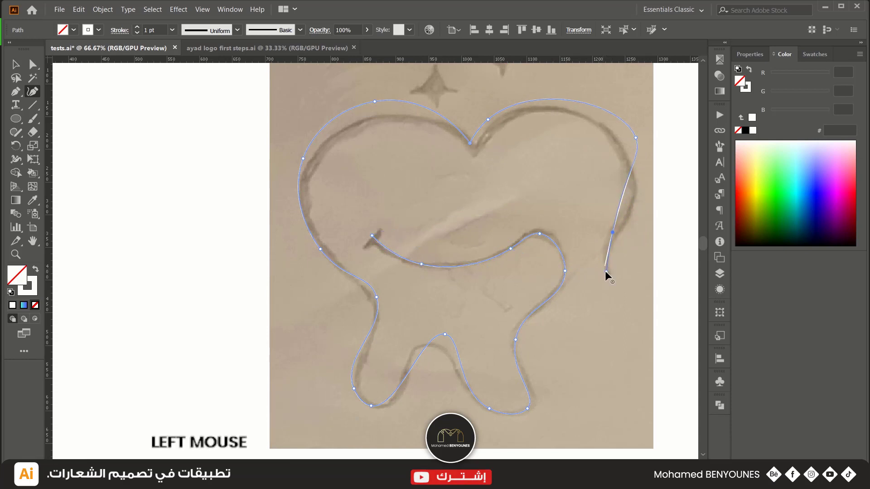
left_click_drag(634, 136, 638, 162)
mouse_move(626, 198)
left_mouse_down()
mouse_move(631, 211)
mouse_move(621, 215)
mouse_move(632, 208)
left_mouse_up()
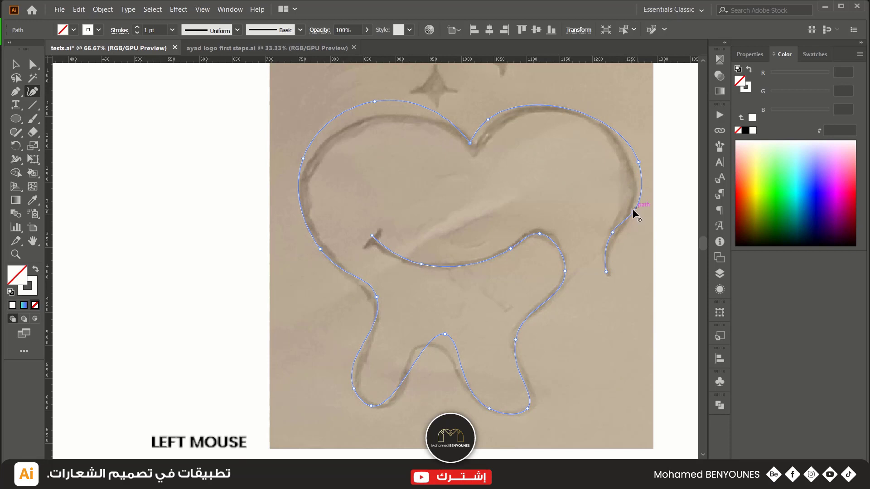
left_click(618, 142)
left_click_drag(521, 58, 501, 99)
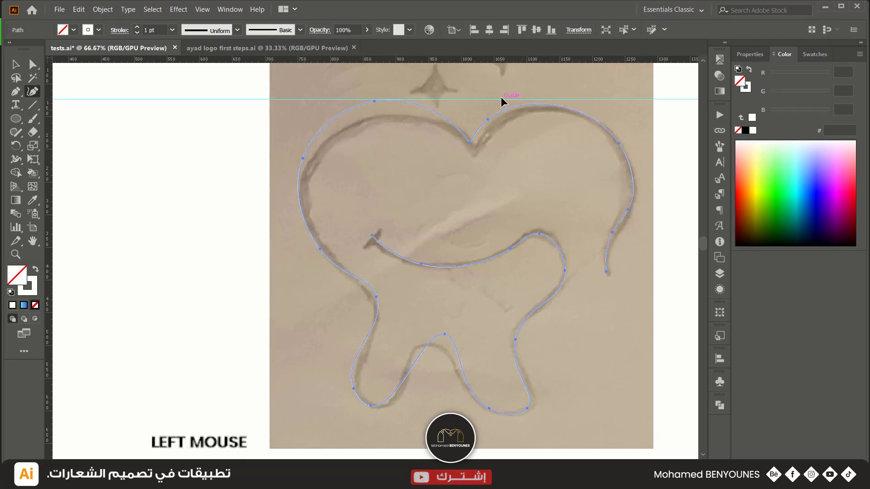
Apply the turquoise-to-blue gradient to the tooth outline's stroke and move the outline below the sketch.
left_click(16, 64)
scroll(306, 190, "down", 2)
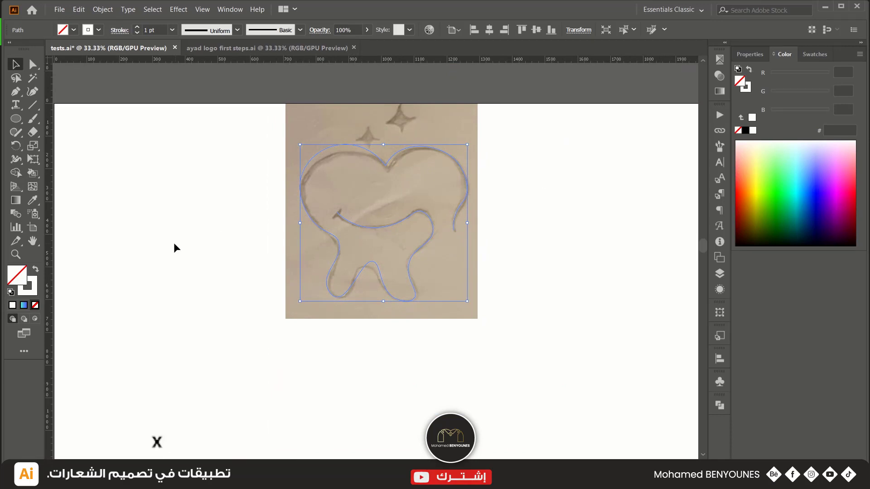
key("super+space")
key("x")
left_click(24, 304)
left_click_drag(374, 161, 300, 365)
Set the tooth outline's stroke weight to 12 pt and deselect it.
scroll(303, 303, "down", 3)
scroll(139, 30, "up", 11)
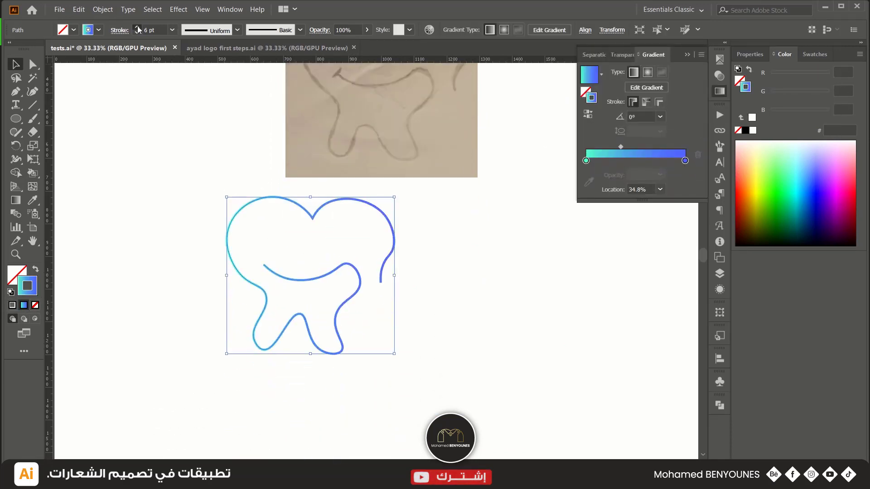
left_click(131, 272)
Draw a square rectangular grid of six by six cells over the tooth outline.
right_click(16, 118)
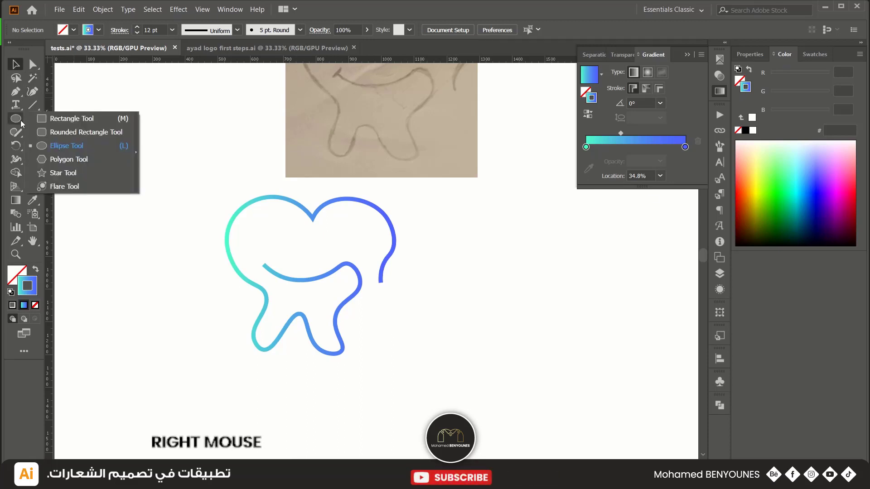
right_click(33, 109)
left_click(99, 145)
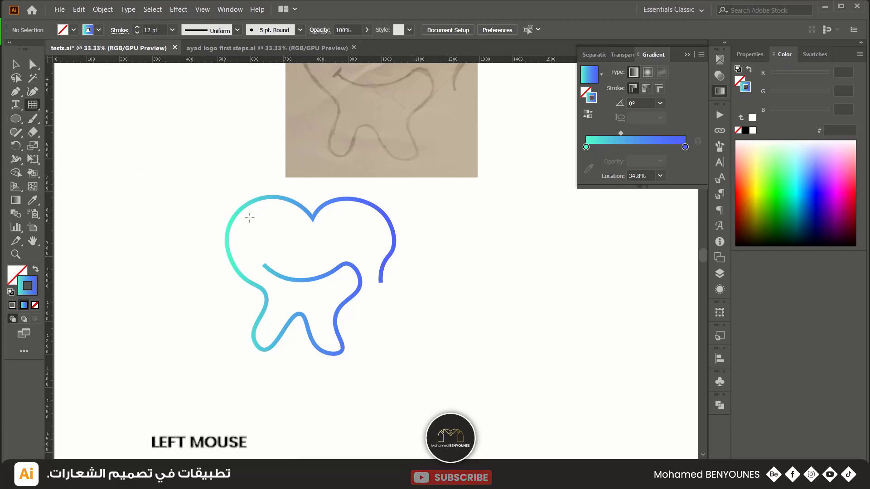
left_click_drag(216, 181, 476, 441)
scroll(161, 274, "down", 3)
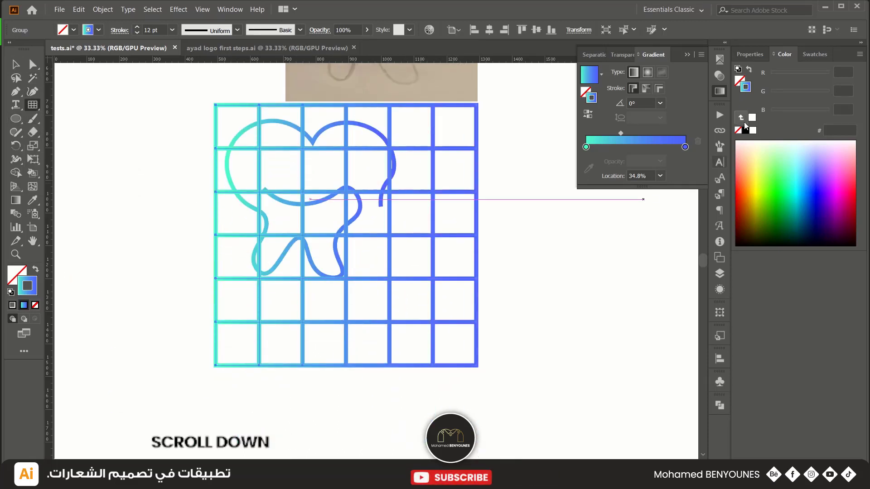
Give the grid a black stroke with a weight of 1 pt.
left_click(745, 130)
left_click(137, 34)
left_click(137, 34)
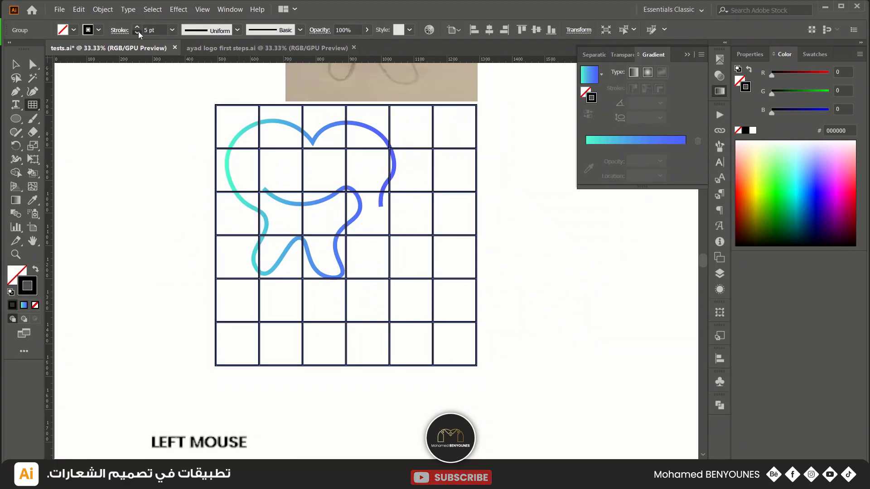
left_click(136, 33)
Ungroup the grid and convert its lines into guides.
left_click(14, 62)
right_click(452, 333)
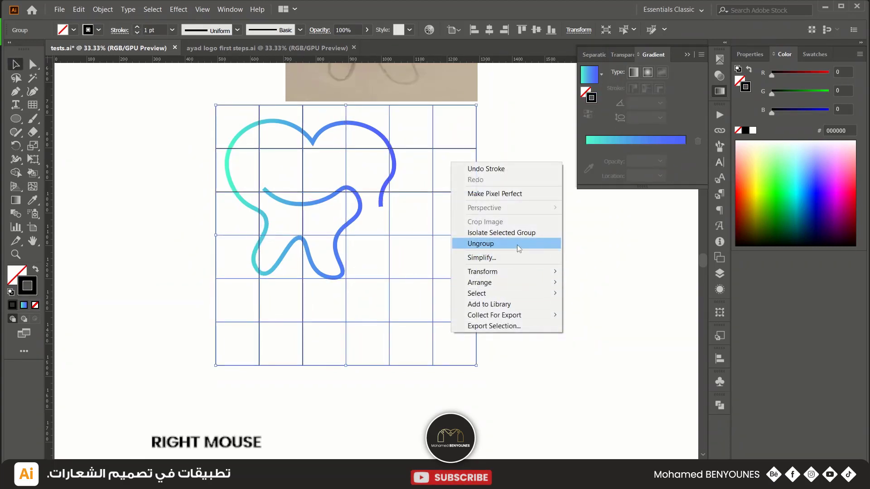
left_click(481, 244)
right_click(407, 228)
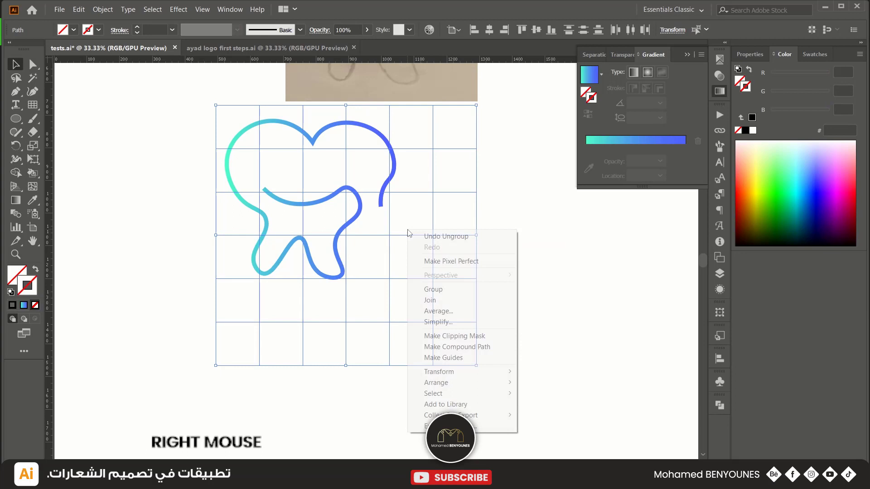
left_click(433, 356)
scroll(316, 182, "up", 2)
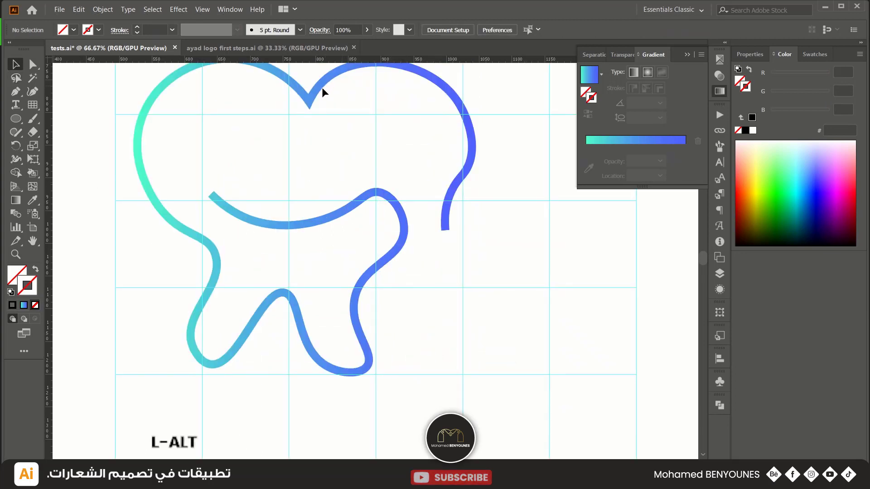
Move the tooth outline onto the guide grid and align its top notch with the central vertical guide using the Curvature tool.
left_click_drag(310, 97, 402, 149)
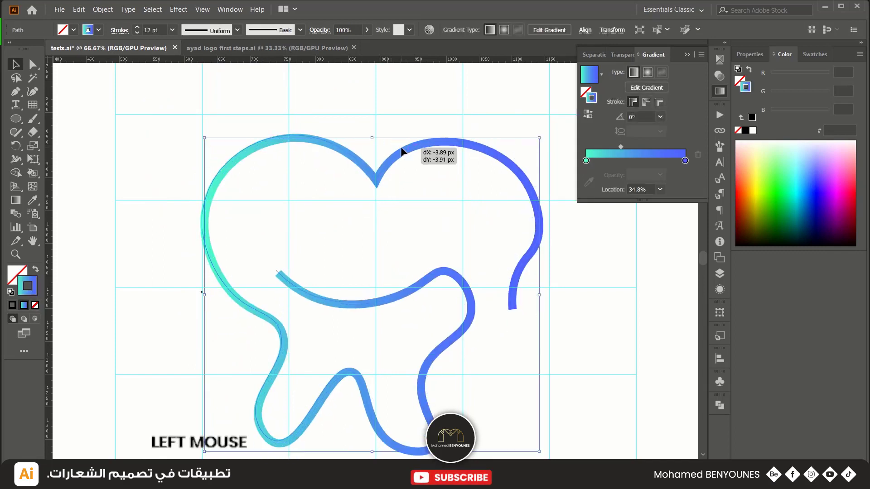
left_click(32, 91)
scroll(372, 170, "up", 4)
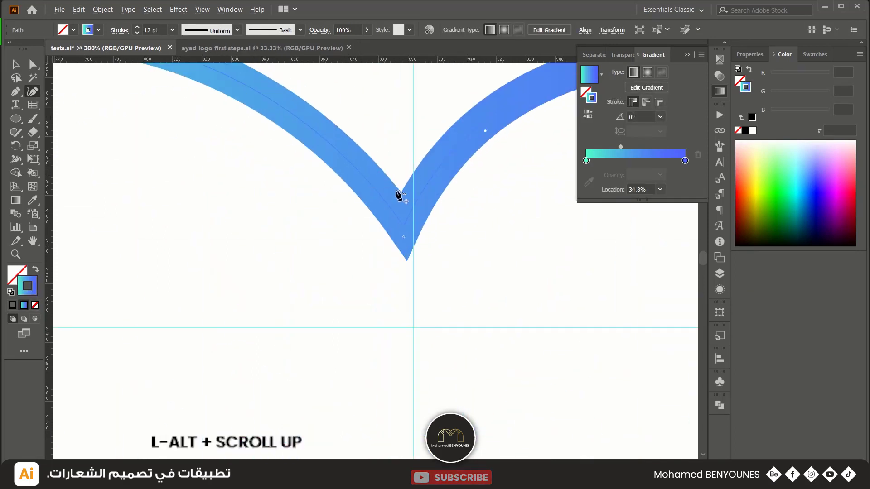
left_click(403, 227)
scroll(410, 232, "down", 3)
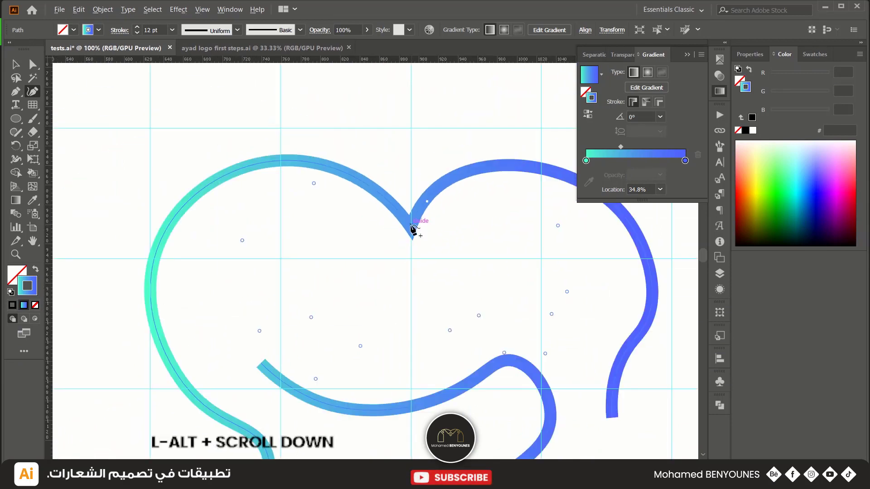
Raise the right lobe's top to the horizontal guide and pull its outer side outward to the vertical guide.
scroll(427, 211, "right", 1)
left_click_drag(392, 190, 426, 134)
scroll(498, 213, "right", 2)
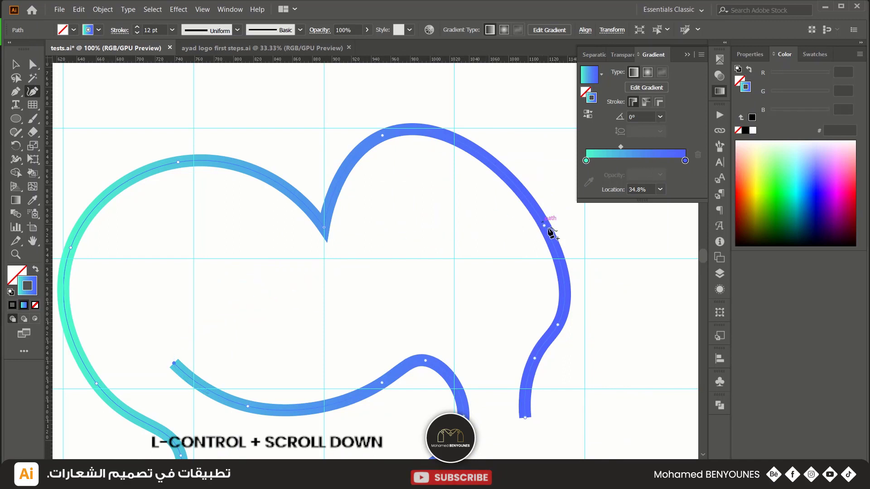
left_click_drag(542, 226, 585, 207)
mouse_move(382, 137)
left_mouse_down()
mouse_move(374, 149)
mouse_move(383, 145)
left_mouse_up()
scroll(350, 211, "down", 2)
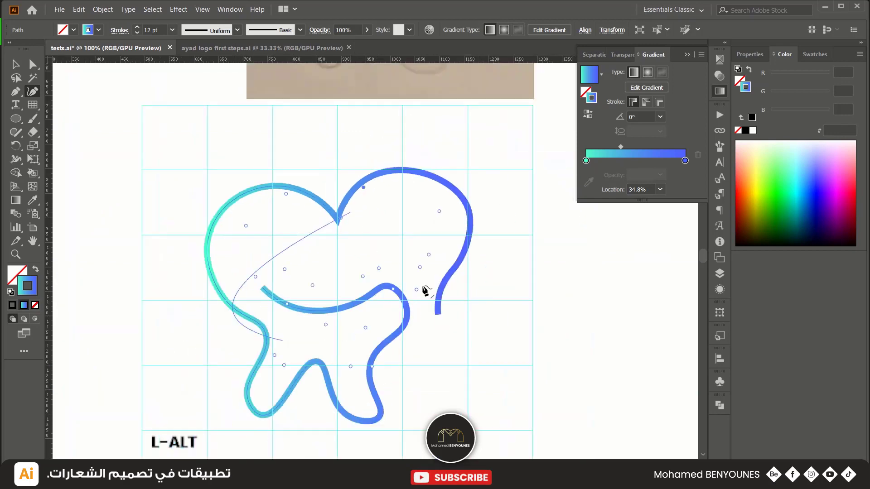
Raise the left lobe's top anchor to the horizontal guide and snap its outer side anchor to the guide intersection.
scroll(250, 186, "up", 4)
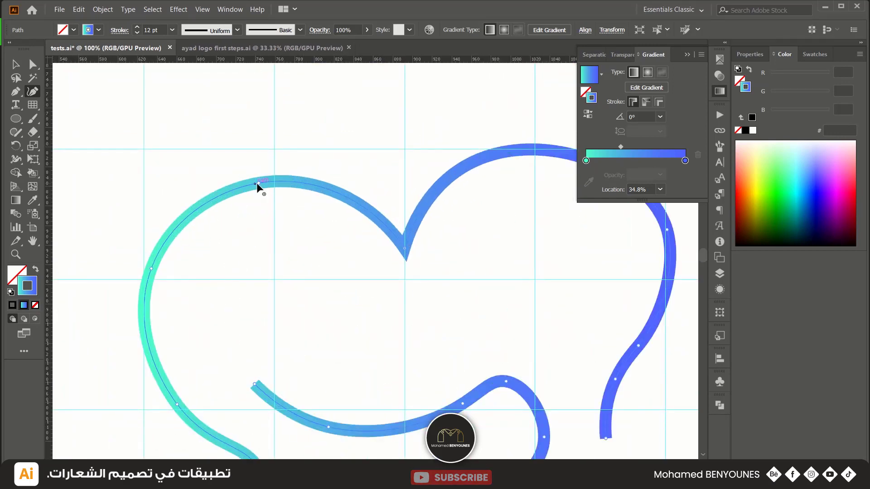
left_click_drag(258, 186, 242, 149)
scroll(151, 231, "down", 2)
left_click(119, 30)
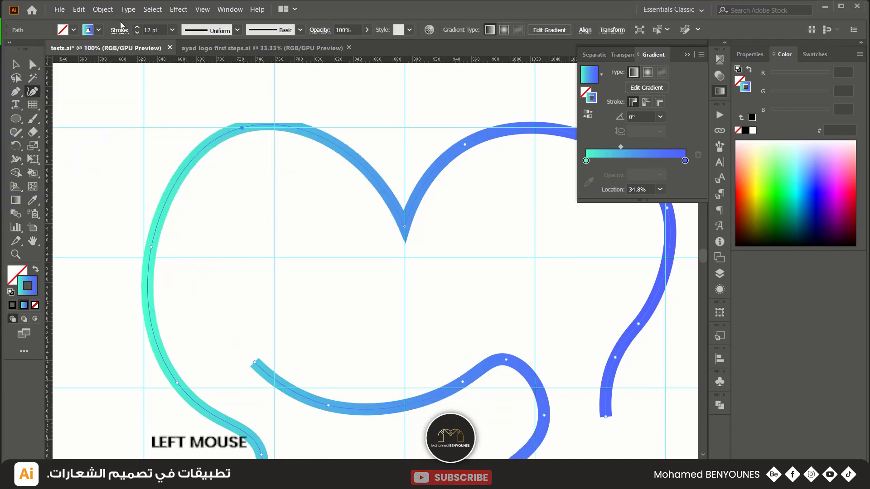
mouse_move(148, 245)
left_mouse_down()
mouse_move(143, 222)
mouse_move(143, 256)
left_mouse_up()
scroll(430, 276, "right", 2)
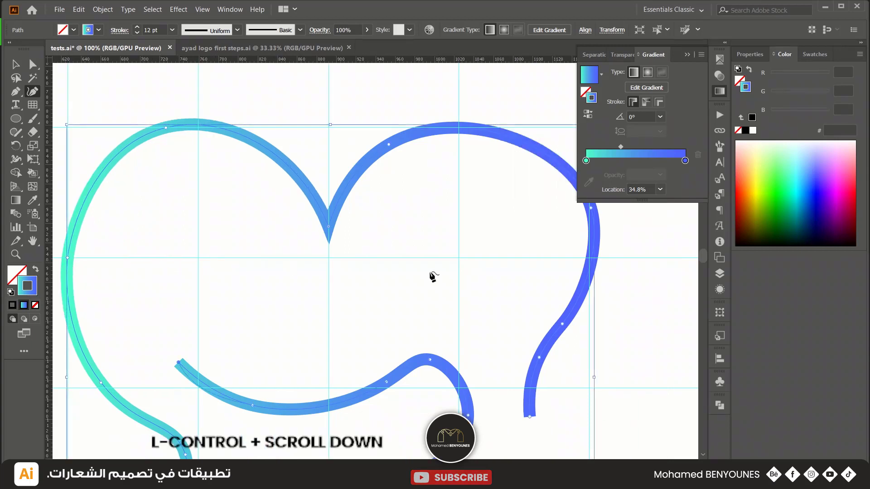
Snap the right lobe's side and top anchors and the left lobe's top anchor to their guide intersections for symmetric lobes.
left_click_drag(536, 208, 535, 256)
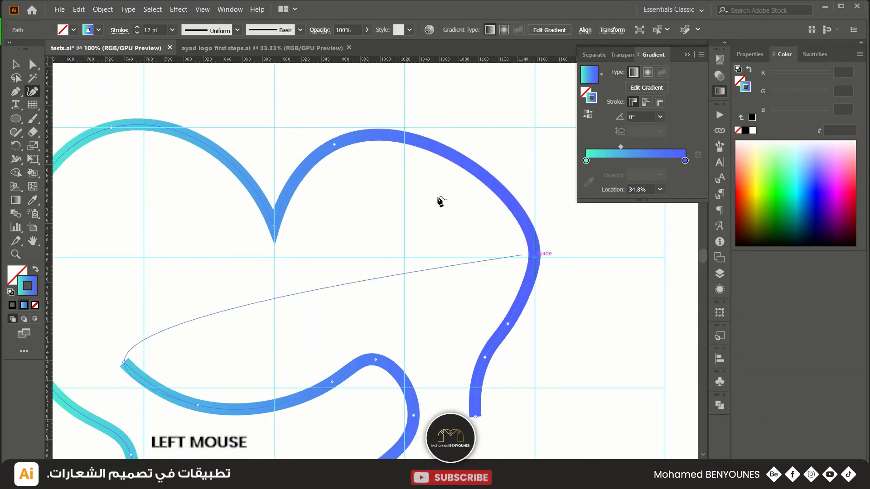
mouse_move(334, 145)
left_mouse_down()
mouse_move(375, 128)
mouse_move(402, 131)
left_mouse_up()
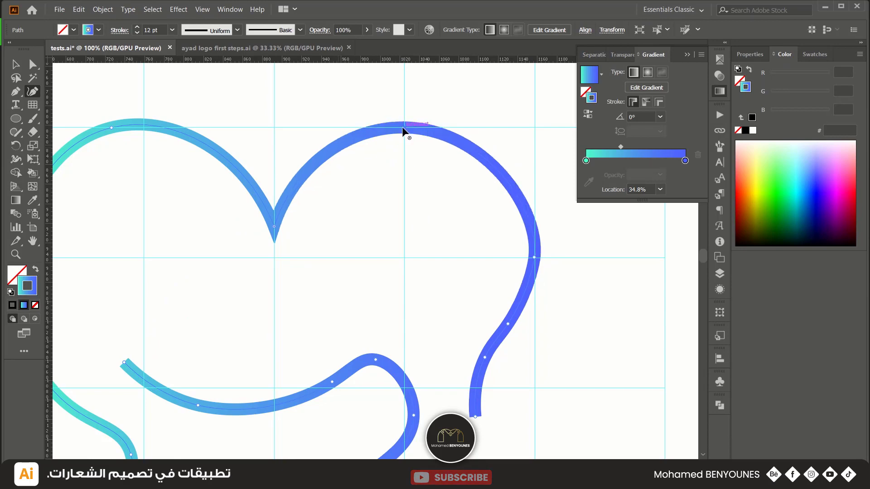
left_click(118, 132)
scroll(145, 132, "down", 3, "alt")
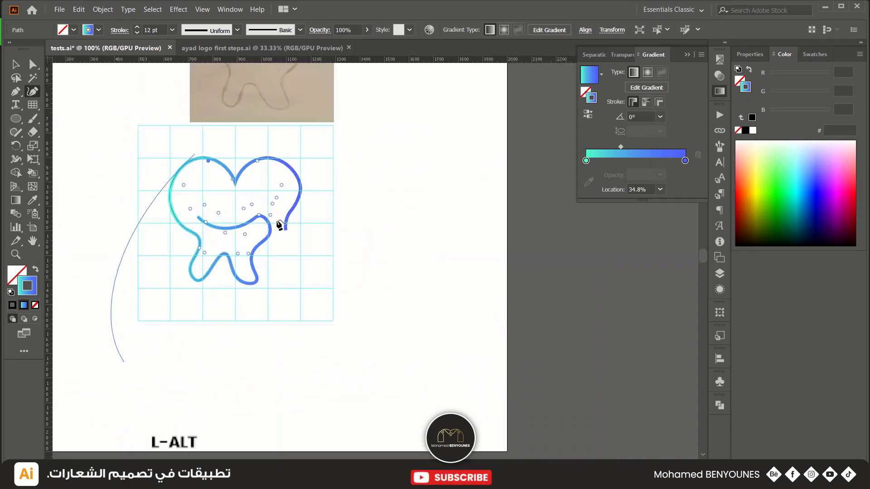
scroll(200, 169, "up", 2, "alt")
scroll(200, 193, "up", 2, "alt")
scroll(204, 181, "down", 1, "alt")
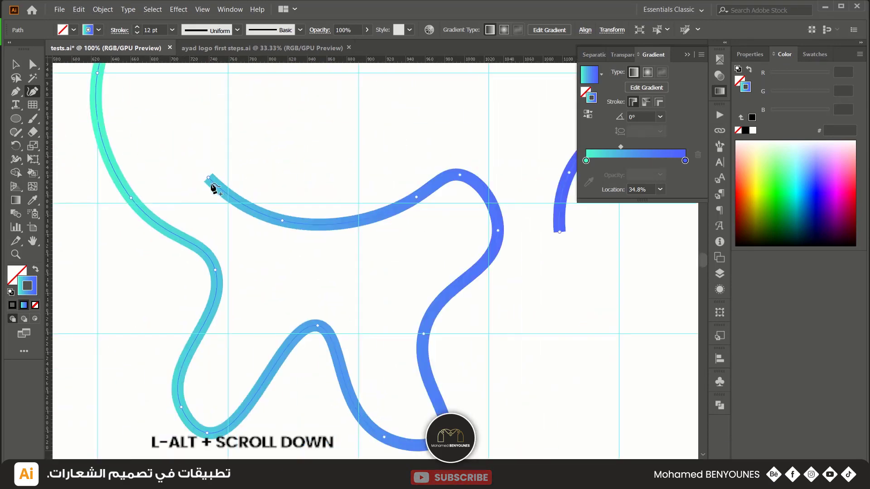
Raise the smile's left end to the nearby vertical guide and place a horizontal guide through that end.
scroll(209, 184, "up", 3)
left_click(210, 267)
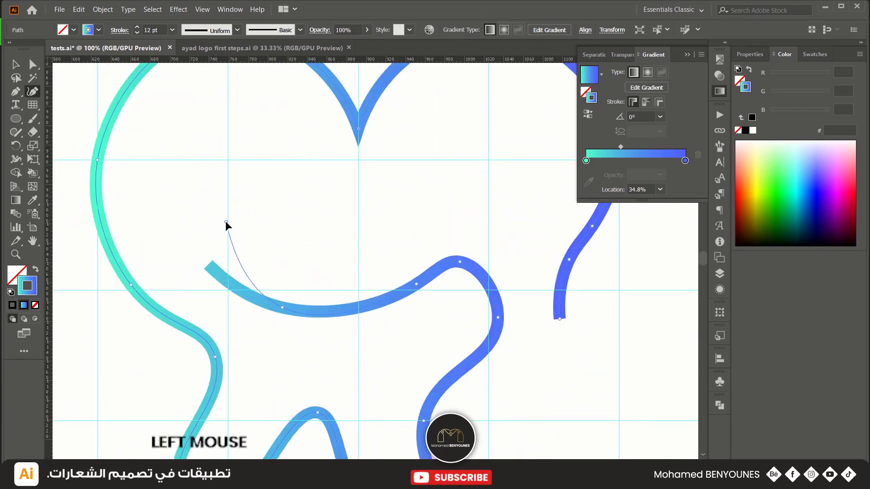
left_click_drag(226, 222, 226, 221)
left_click_drag(320, 61, 226, 221)
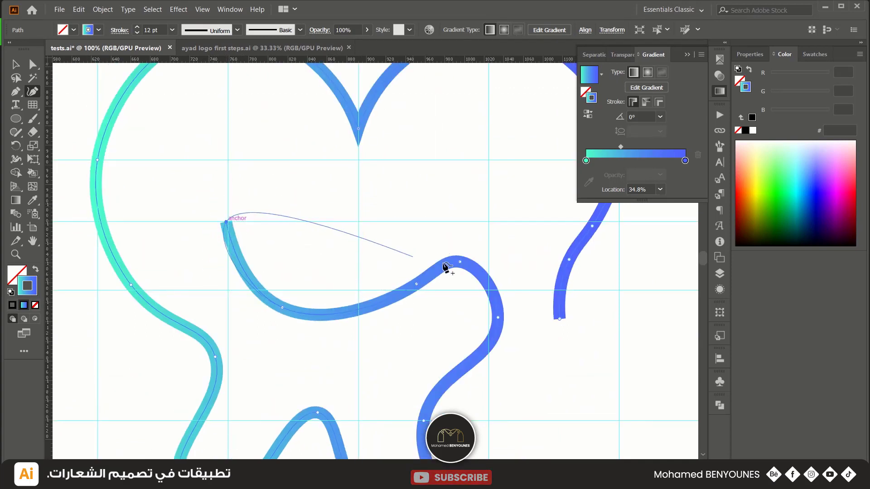
Raise the smile's right peak to the new horizontal guide and centre its lowest point on the middle vertical guide, smoothing the adjoining curve.
left_click(446, 268)
left_click_drag(482, 240, 486, 221)
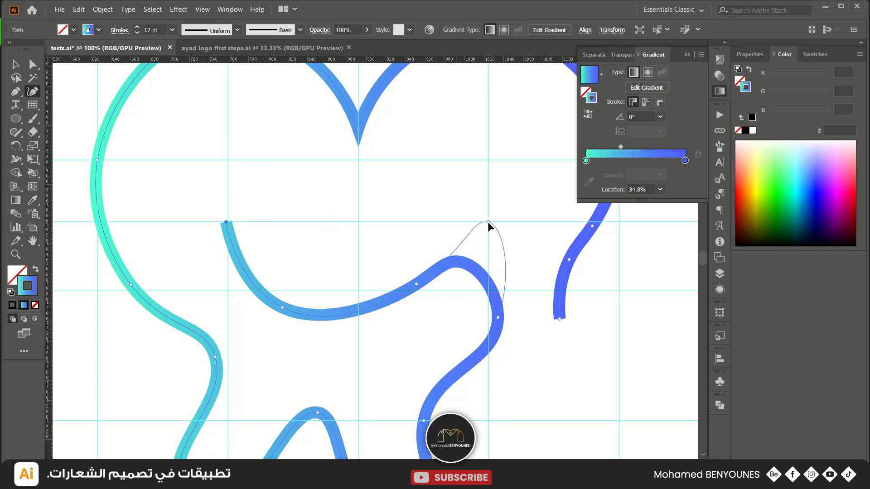
left_click(416, 286)
left_click_drag(282, 317, 292, 298)
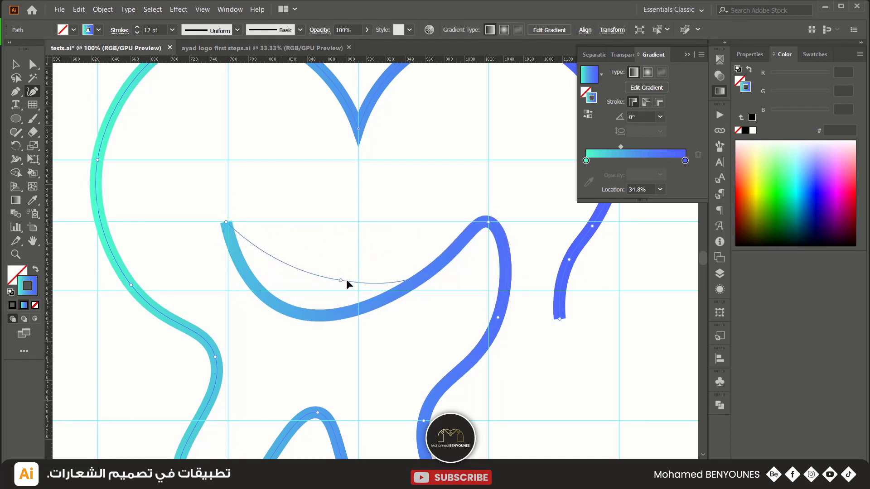
left_click_drag(360, 290, 360, 292)
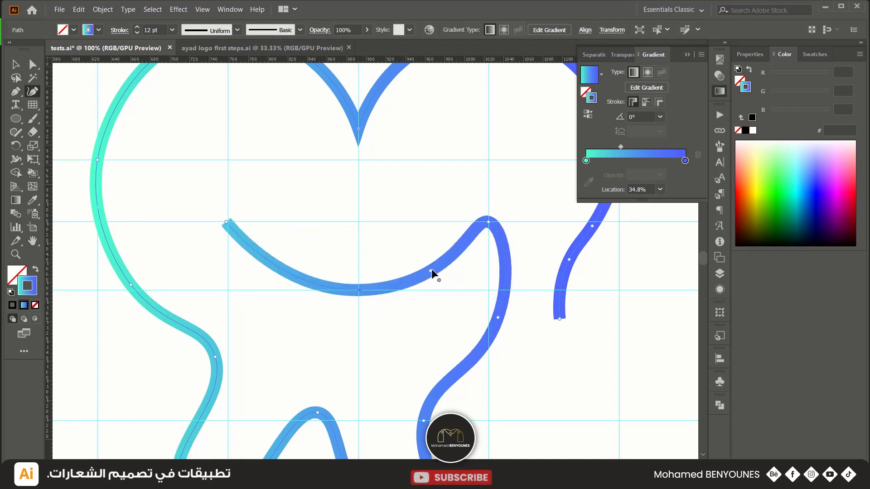
left_click_drag(431, 271, 431, 275)
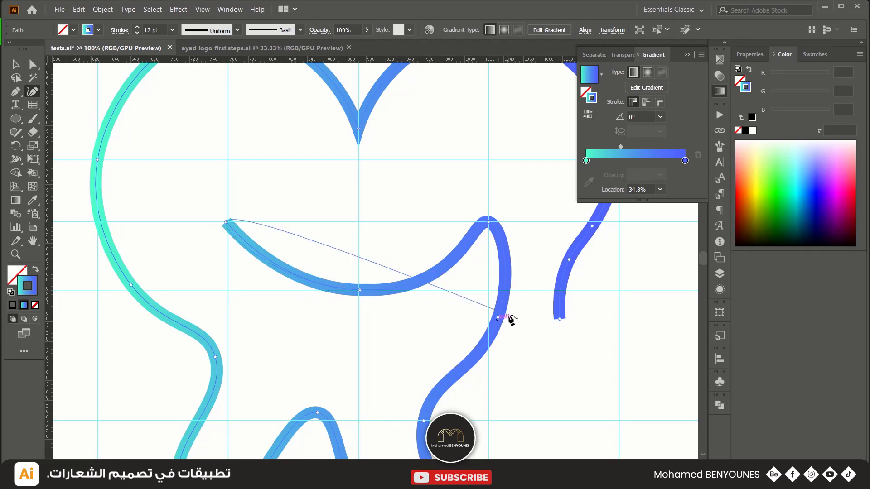
left_click(507, 256)
Move the left root's bottom anchor down to the guide intersection and reshape its outer side into a wider, straighter root.
scroll(490, 284, "down", 1)
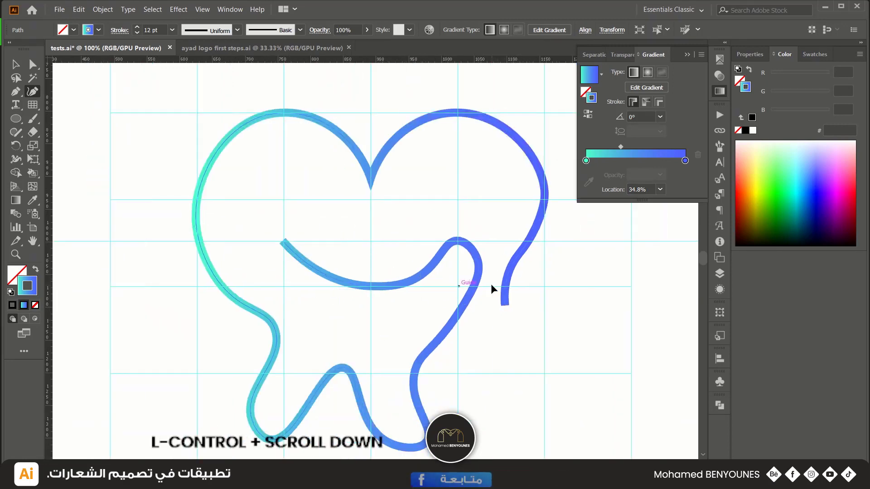
scroll(317, 374, "down", 2)
scroll(252, 400, "down", 2)
scroll(262, 342, "up", 2)
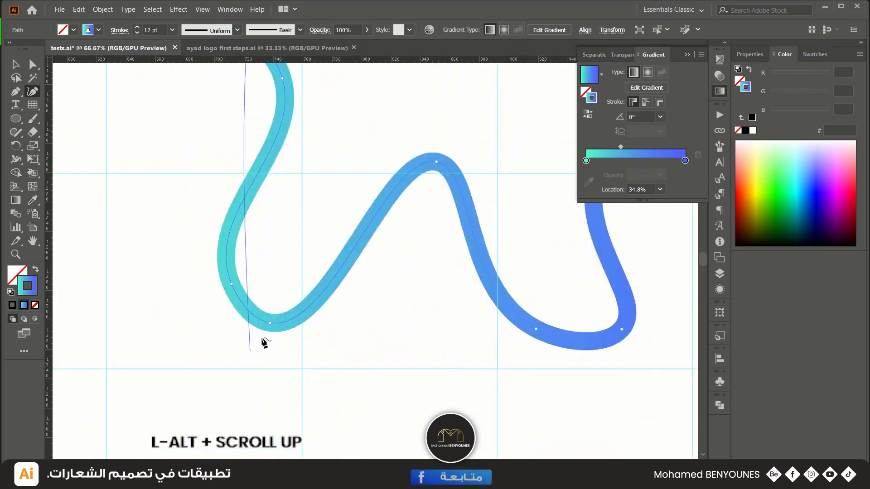
left_click(302, 369)
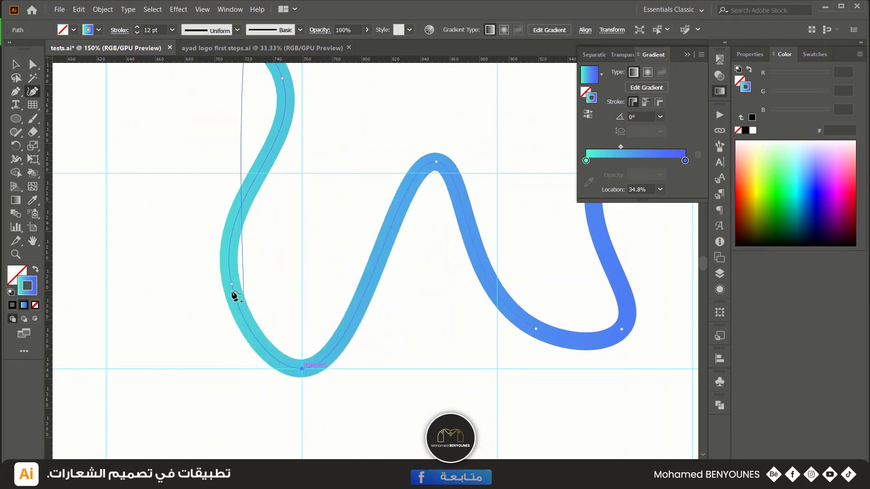
left_click(217, 356)
scroll(255, 254, "up", 3)
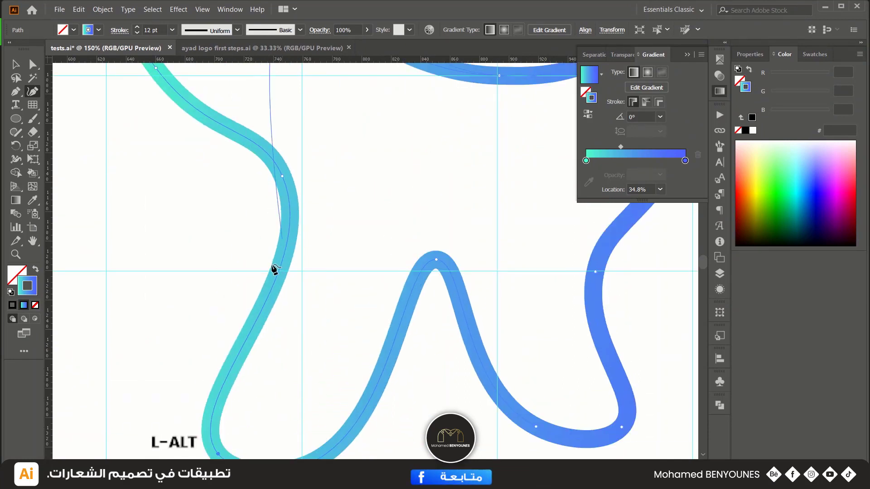
scroll(272, 268, "down", 3)
left_click_drag(276, 240, 254, 232)
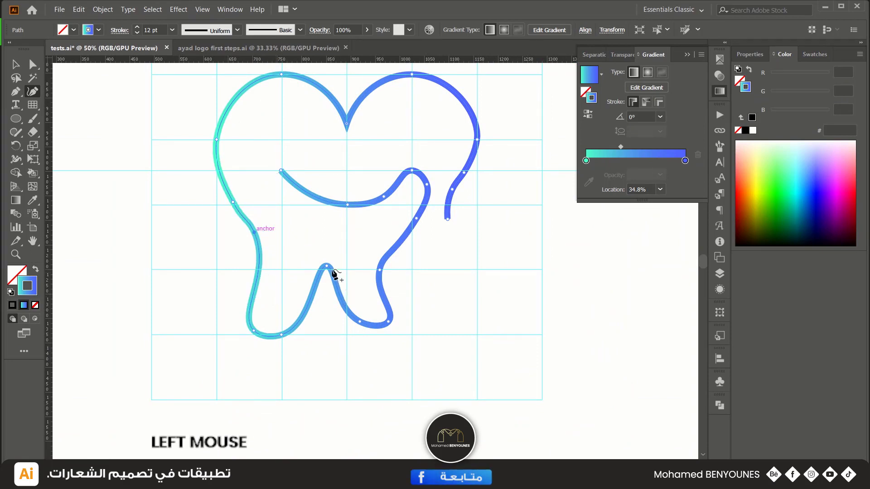
Narrow the gap between the roots and widen the right root, aligning its bottom and outer side with the guides.
left_click_drag(326, 269, 324, 255)
mouse_move(356, 321)
left_mouse_down()
mouse_move(344, 336)
mouse_move(388, 328)
mouse_move(410, 335)
mouse_move(383, 333)
left_mouse_up()
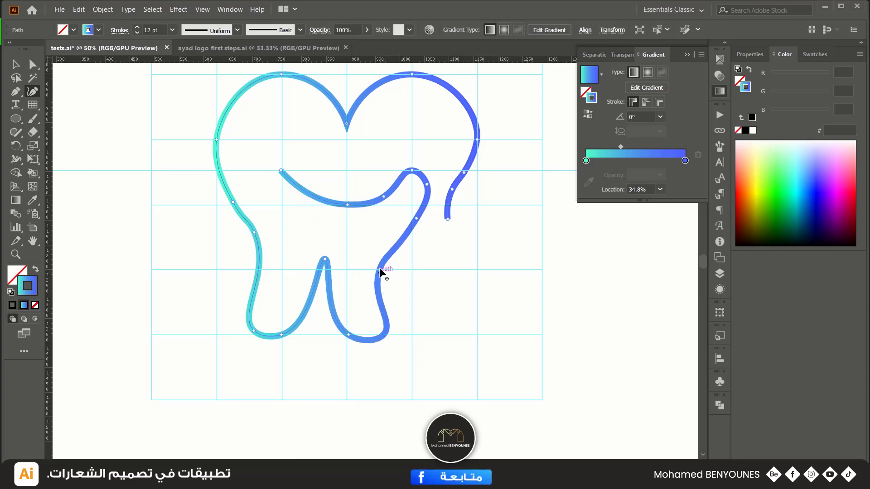
left_click_drag(379, 270, 409, 267)
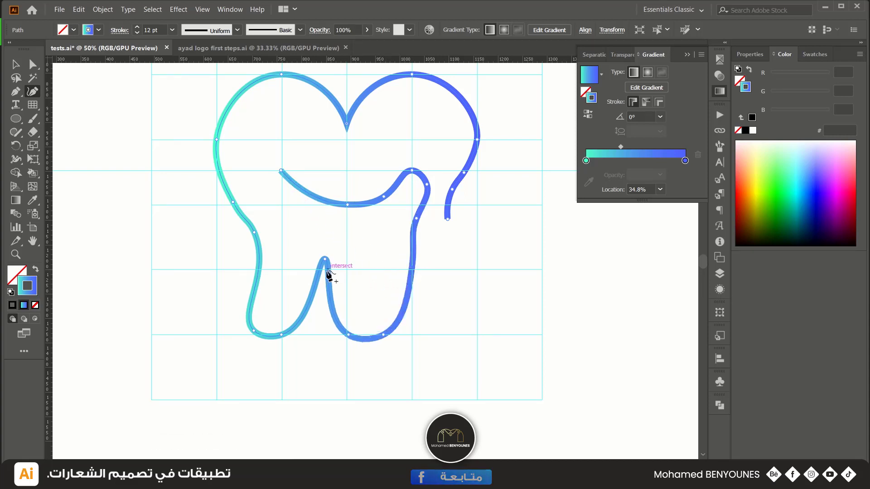
Centre the gap between the roots on the middle vertical guide and align both roots' side and bottom anchors with the grid.
left_click_drag(254, 231, 345, 268)
left_click(270, 335)
left_click_drag(273, 335, 293, 340)
mouse_move(341, 294)
left_mouse_down()
mouse_move(327, 270)
mouse_move(346, 270)
left_mouse_up()
left_click(263, 353)
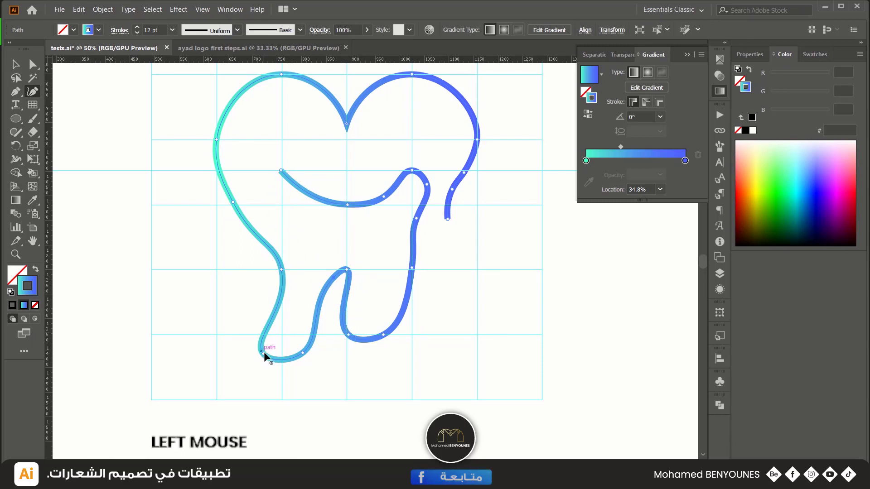
left_click_drag(282, 335, 411, 335)
left_click(302, 352)
Curve the right root's outer side inward, round its bottom above the guide, and raise the peak between the roots.
left_click_drag(412, 267, 406, 265)
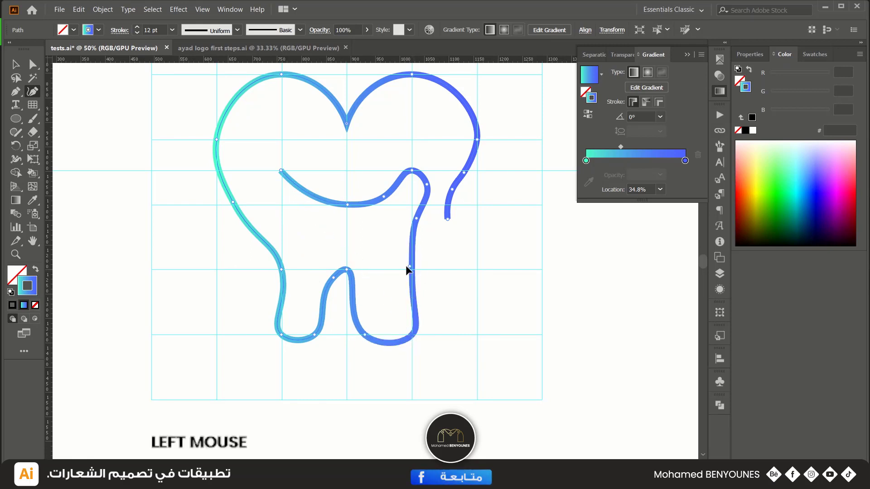
key("Delete")
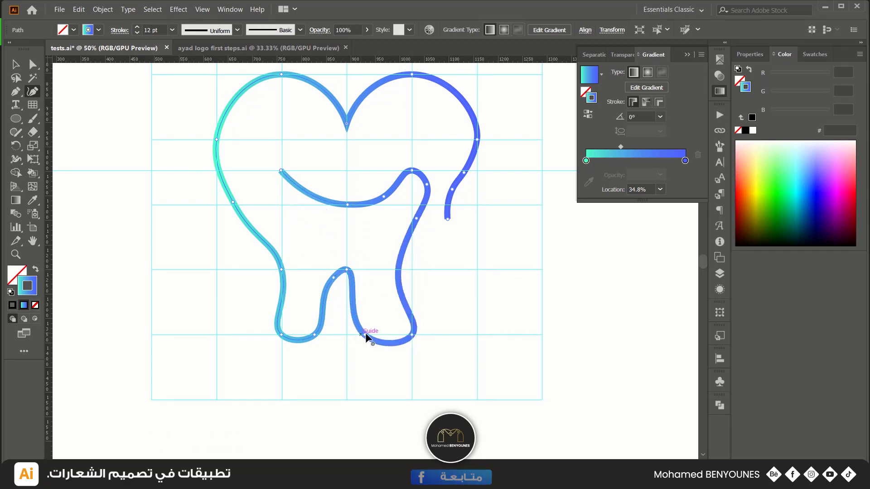
left_click(377, 330)
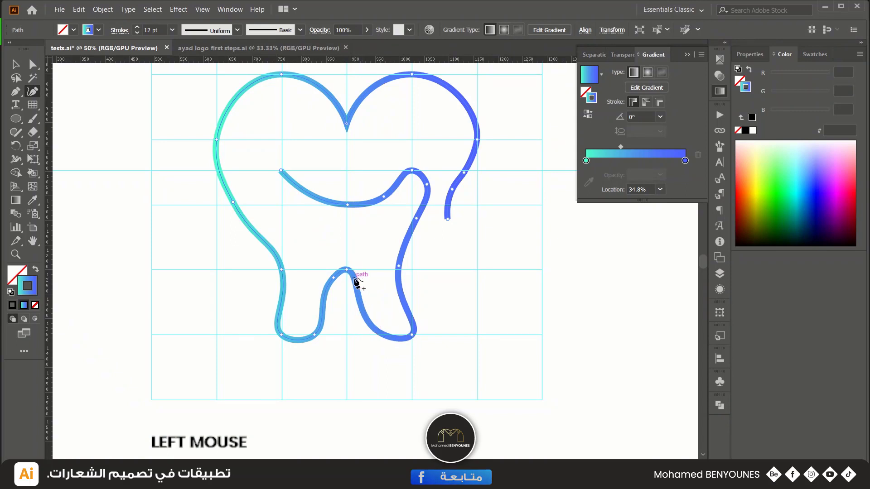
left_click_drag(346, 271, 347, 255)
left_click_drag(411, 335, 408, 328)
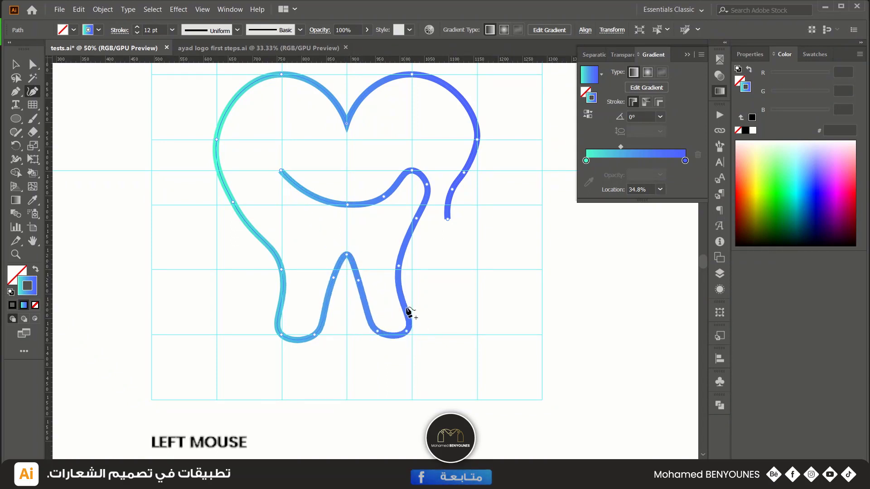
Delete the extra anchor on the right side between the smile's corner and the root to smooth the curve.
scroll(399, 271, "up", 2, "alt")
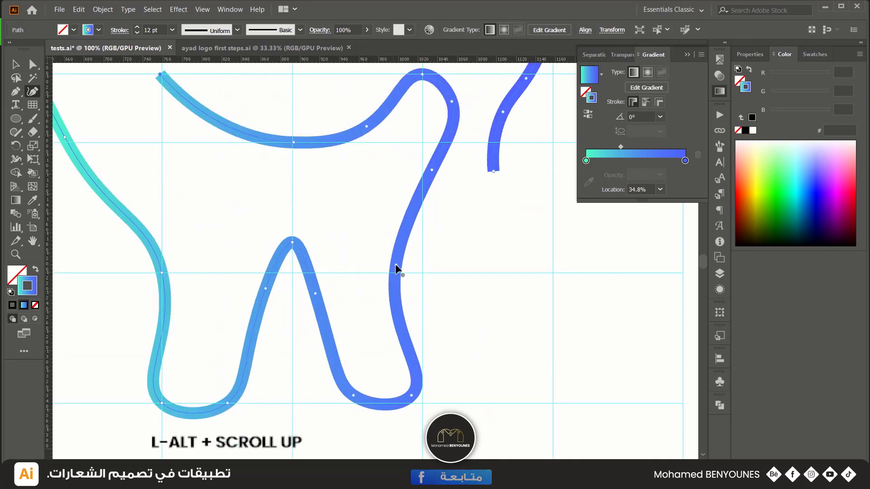
left_click(396, 266)
key("Return")
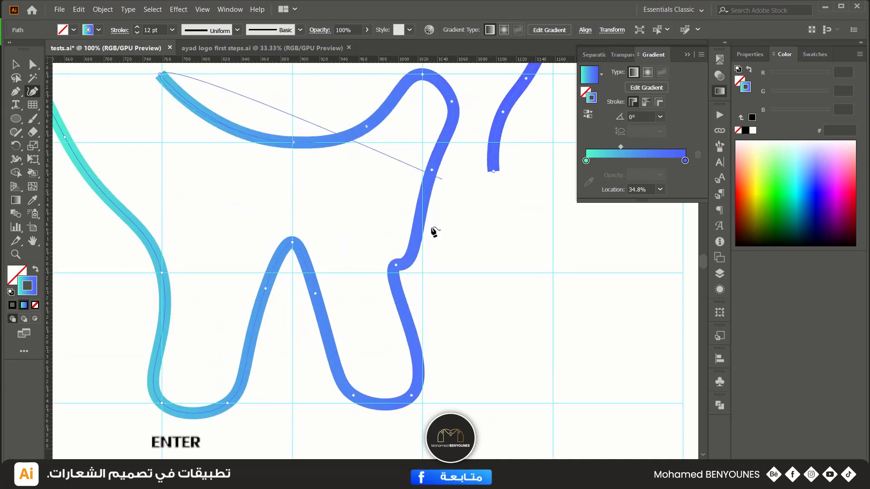
key("BackSpace")
key("BackSpace")
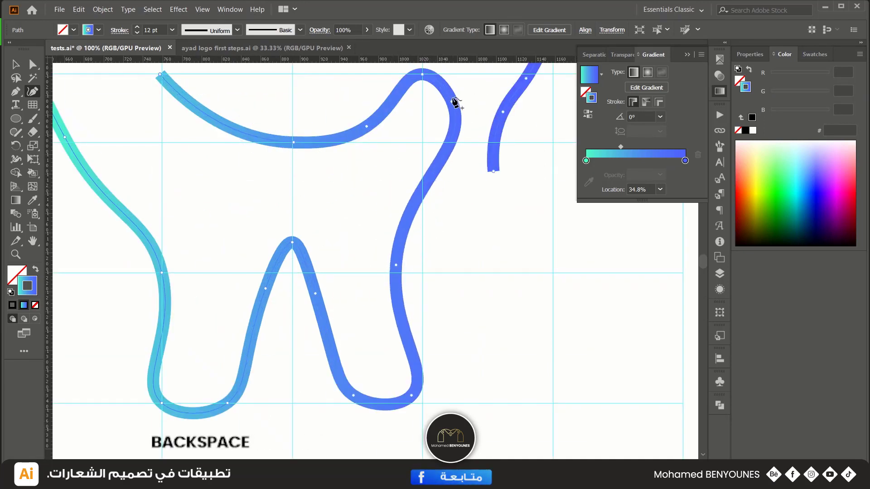
Push the smile's right corner slightly outward and lower the peak between the roots a little.
left_click_drag(453, 101, 460, 100)
key("BackSpace")
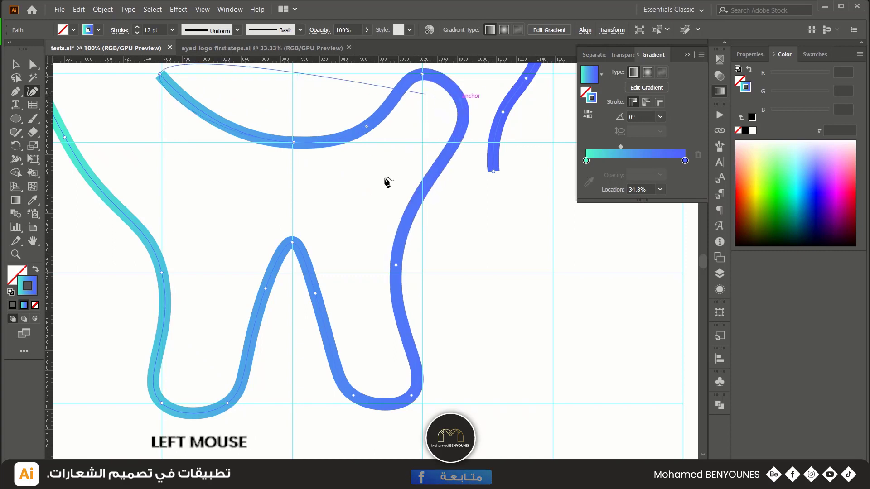
left_click_drag(292, 243, 281, 279)
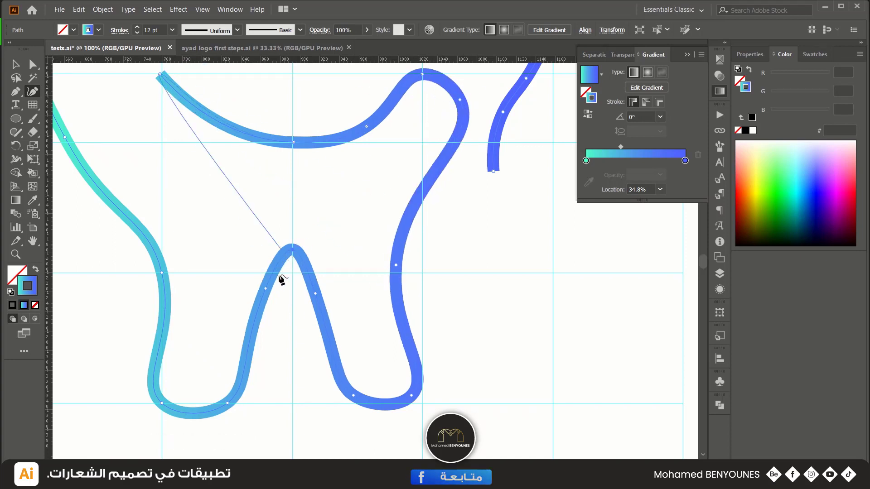
Convert the peak between the roots to a corner point and round it into a wider, softer arch.
double_click(292, 250)
left_click_drag(293, 249, 294, 351)
left_click(32, 65)
left_click(294, 351)
scroll(295, 351, "down", 2)
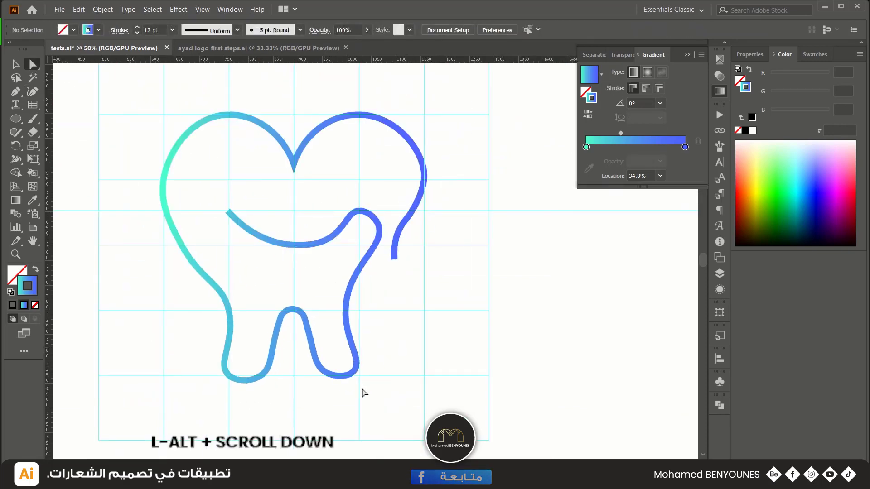
scroll(363, 392, "up", 2)
left_click(15, 93)
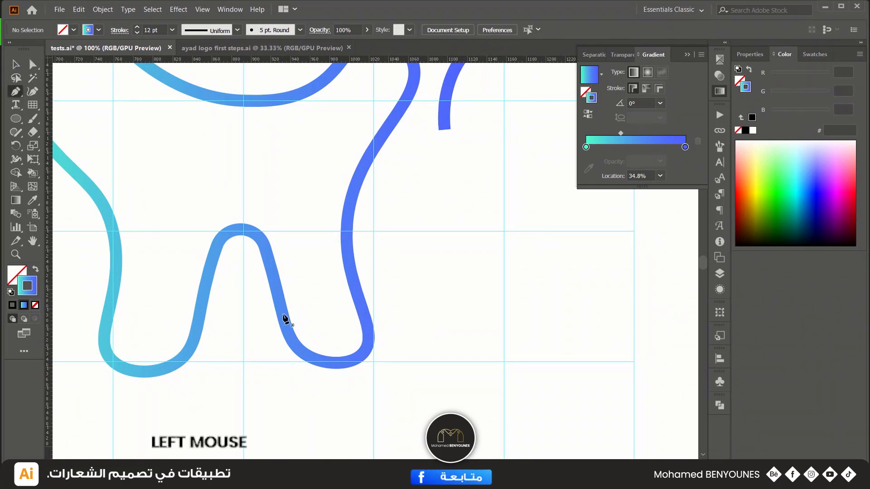
left_click_drag(292, 326, 326, 362)
left_click(295, 348)
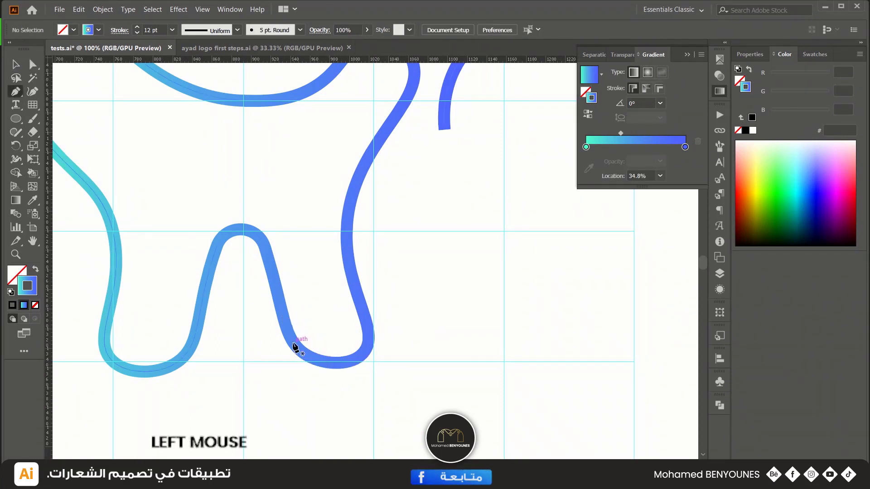
key("ctrl+z")
Try to turn the right root's bottom into one sharp corner on the guide intersection and delete its inner bottom anchor.
left_click(31, 92)
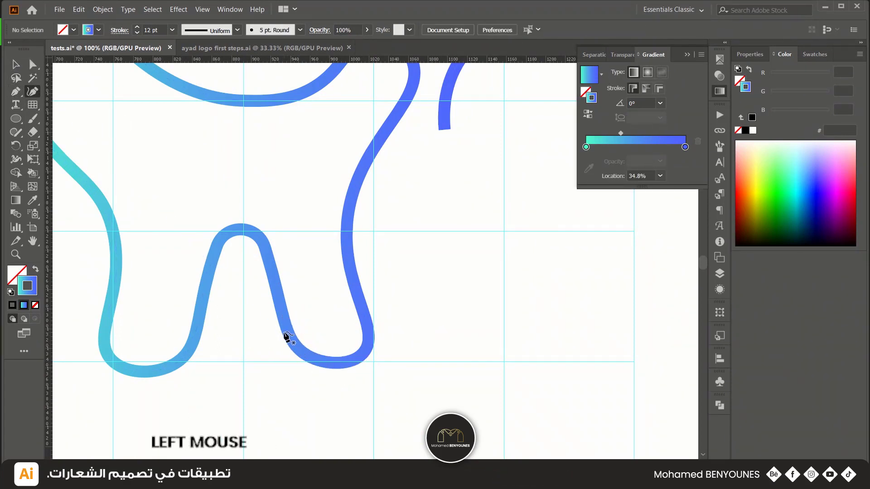
double_click(363, 355)
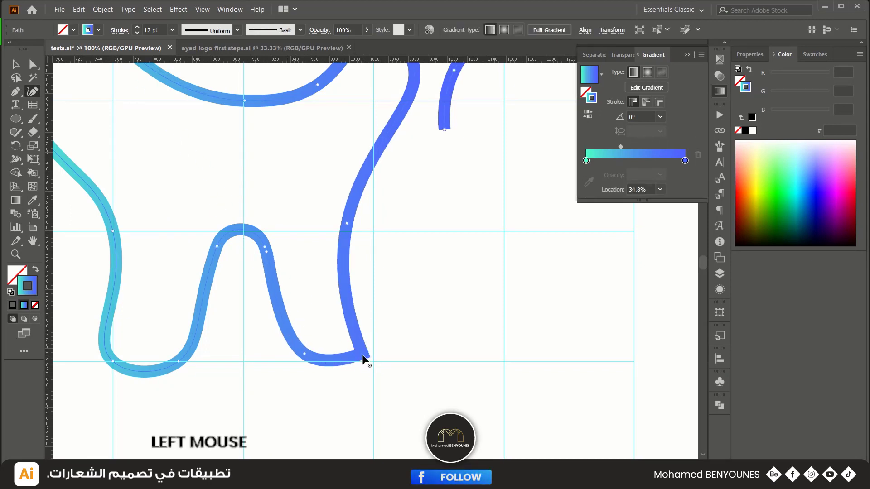
double_click(305, 353)
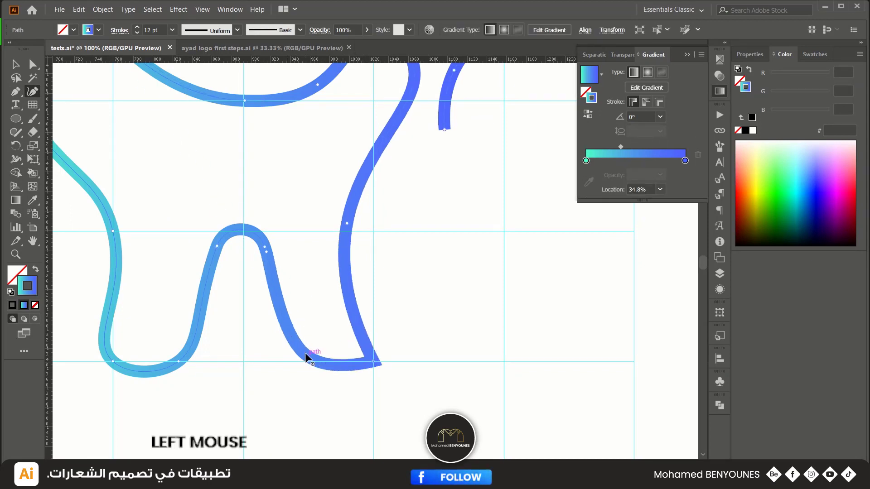
key("BackSpace")
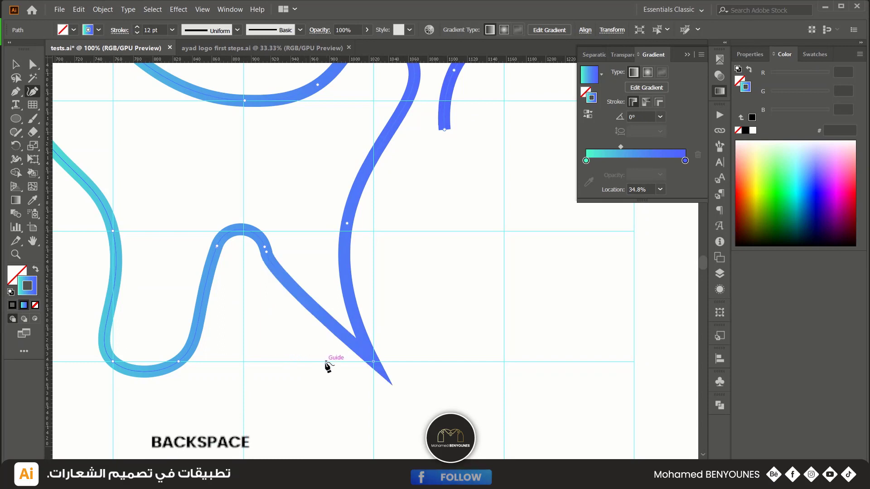
Try to reduce the left root's bottom to one sharp corner by deleting its inner bottom anchor.
left_click(179, 361)
key("BackSpace")
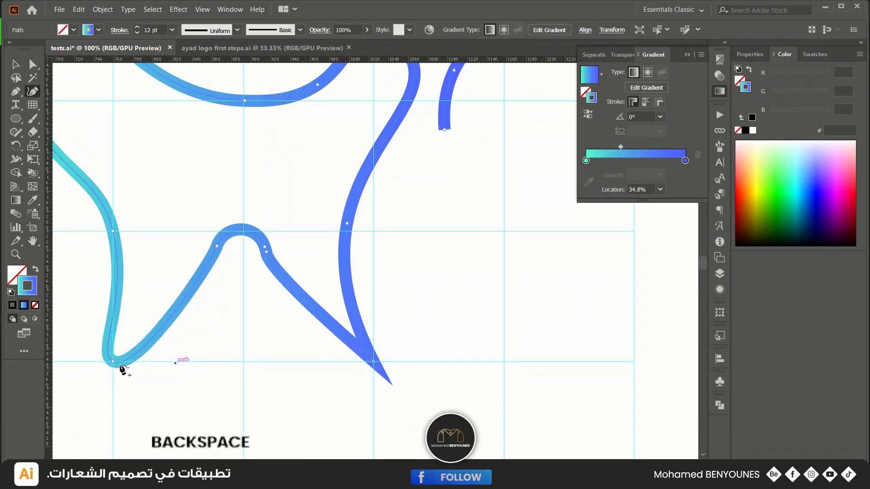
left_click(112, 361)
key("BackSpace")
key("ctrl+z")
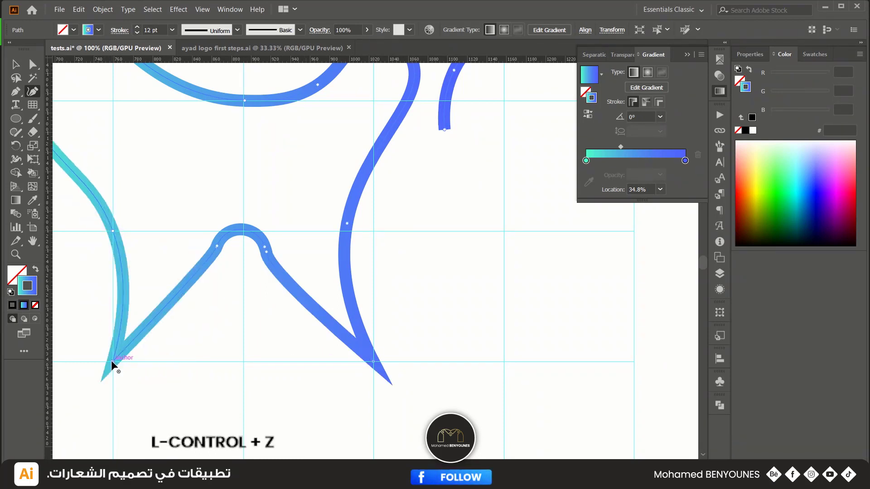
Try to round the sharp tips of both roots together.
left_click(32, 64)
left_click_drag(80, 334, 405, 412)
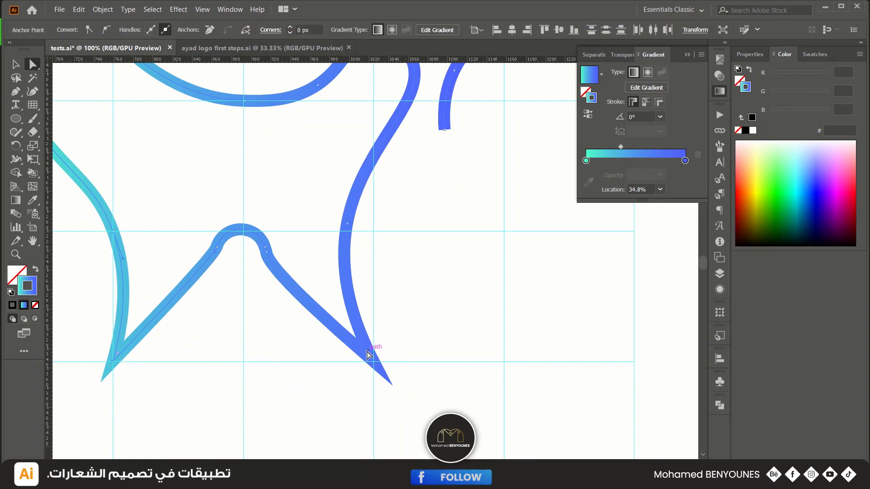
left_click_drag(367, 358, 346, 332)
Undo the root tip edits back to the original rounded bottoms.
scroll(336, 336, "down", 3)
key("ctrl+z")
key("ctrl+z")
key("ctrl+z")
key("ctrl+z")
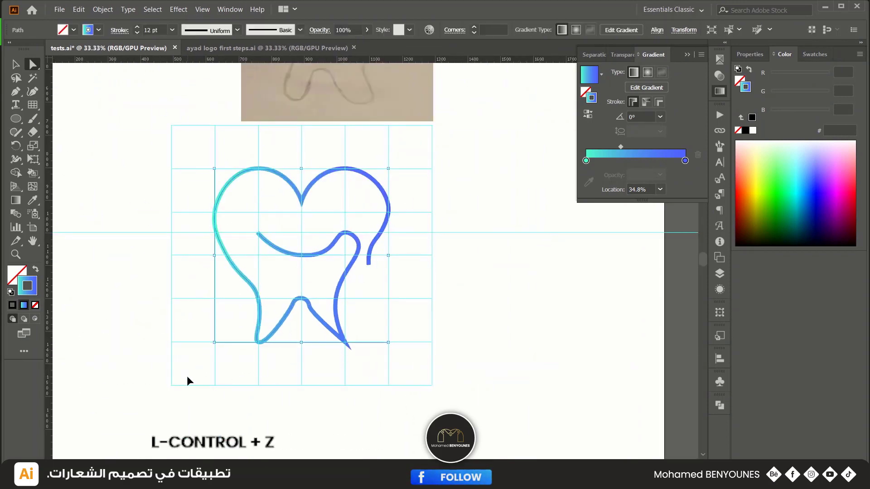
key("ctrl+z")
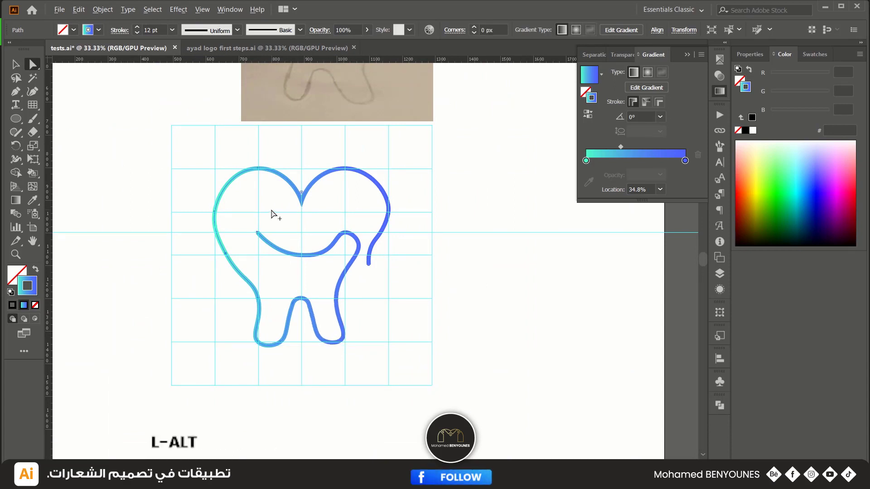
Reshape the open tail on the outline's right side by moving its lower anchors outward and shortening its end.
scroll(272, 213, "up", 1)
left_click(32, 91)
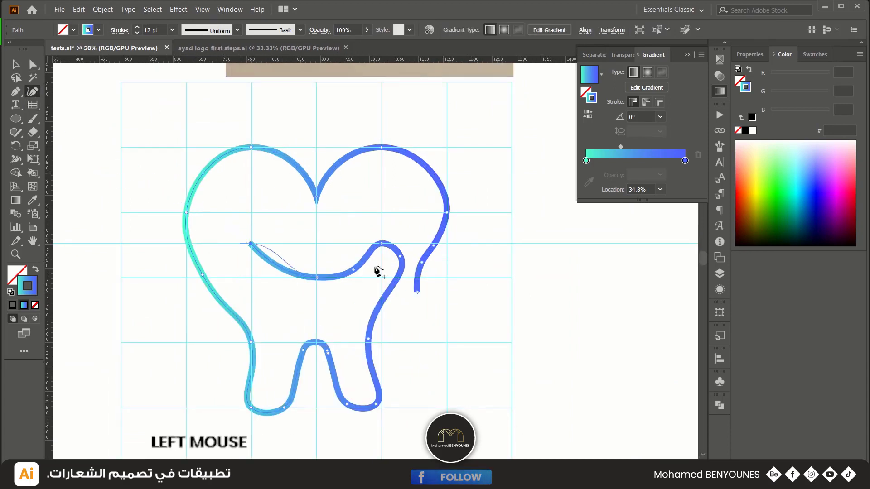
left_click_drag(418, 293, 447, 300)
left_click_drag(422, 263, 429, 263)
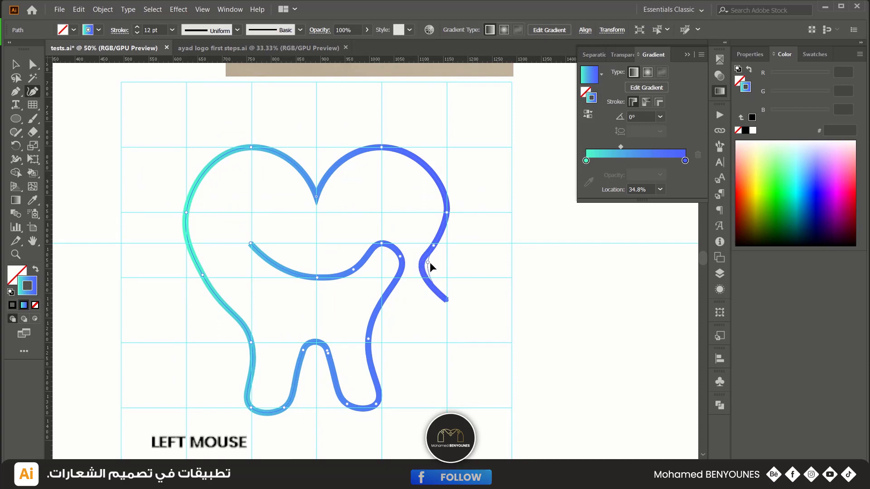
left_click(432, 248)
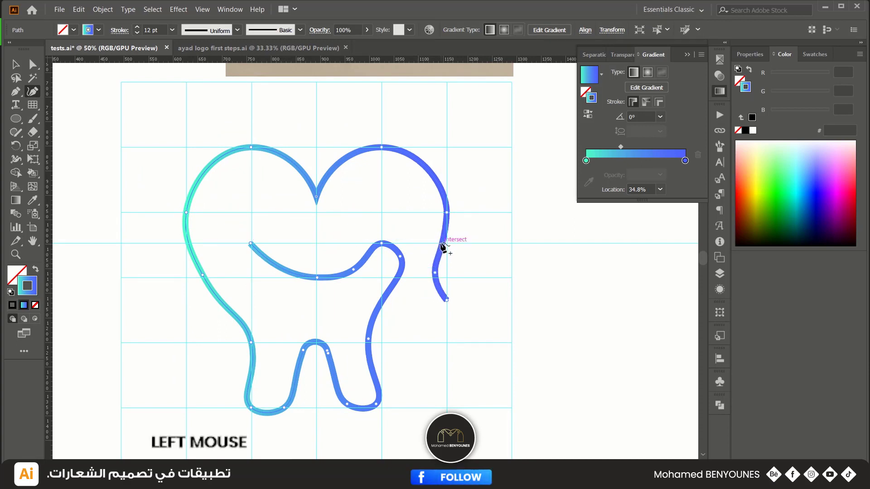
left_click(444, 246)
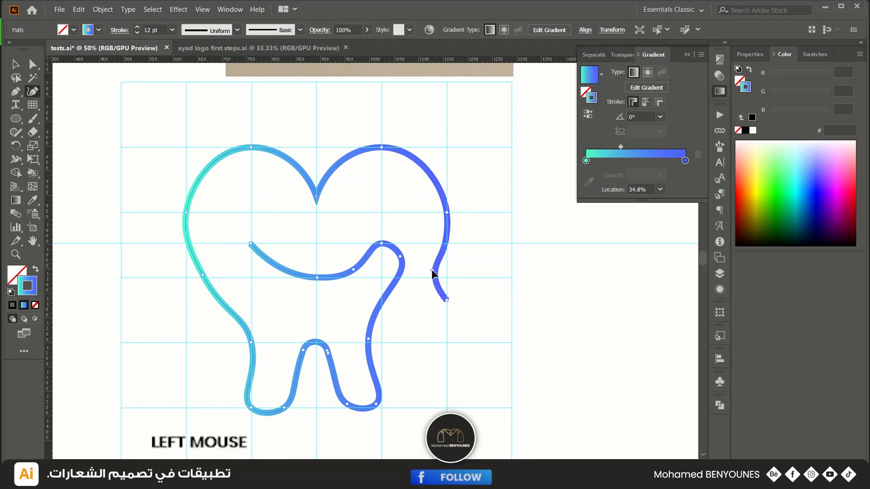
left_click_drag(435, 273, 431, 286)
left_click(444, 294)
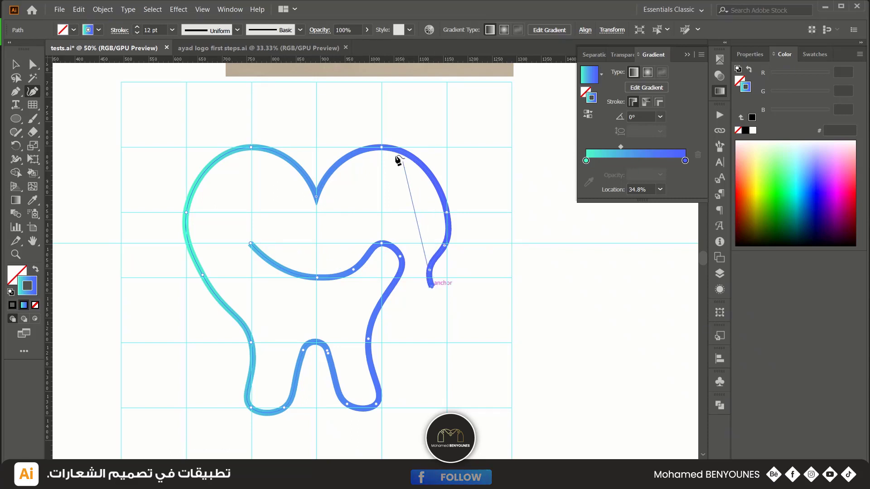
Give the tooth outline round stroke caps and set its stroke weight to 16 pt.
left_click(16, 64)
left_click(231, 252)
scroll(243, 274, "up", 1)
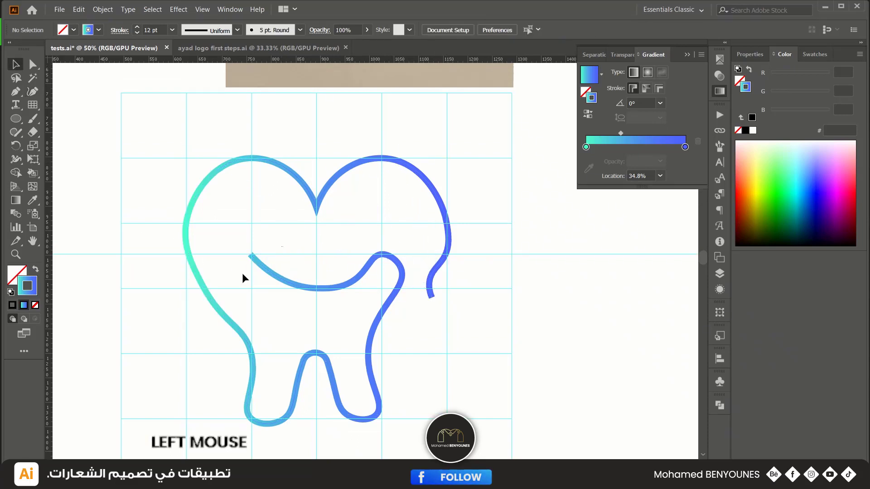
left_click(194, 278)
left_click(120, 30)
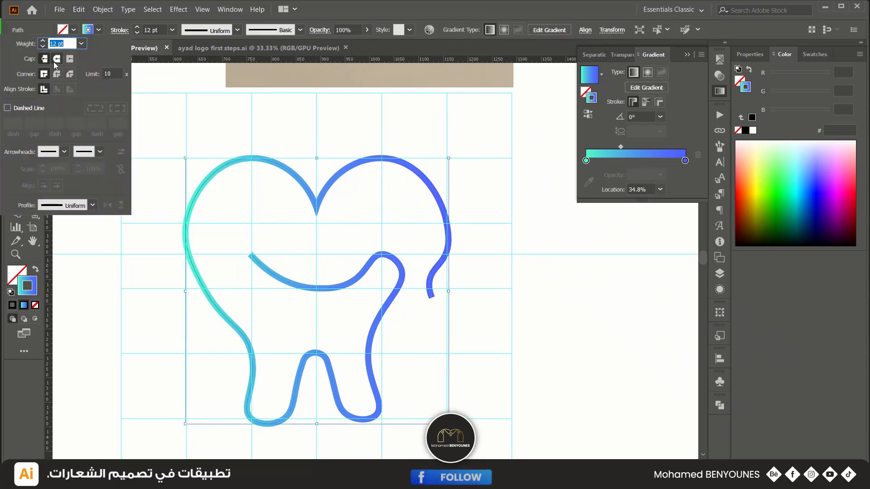
left_click(136, 27)
left_click(136, 27)
left_click(136, 27)
left_click(136, 28)
left_click(227, 198)
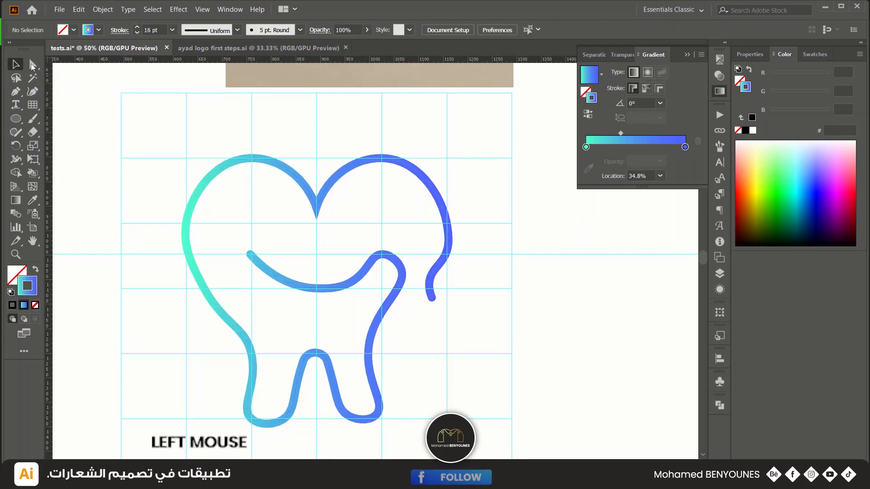
Round the notch between the two upper lobes with a corner radius of about 19.5 px.
left_click_drag(267, 185, 266, 185)
left_click_drag(316, 206, 311, 190)
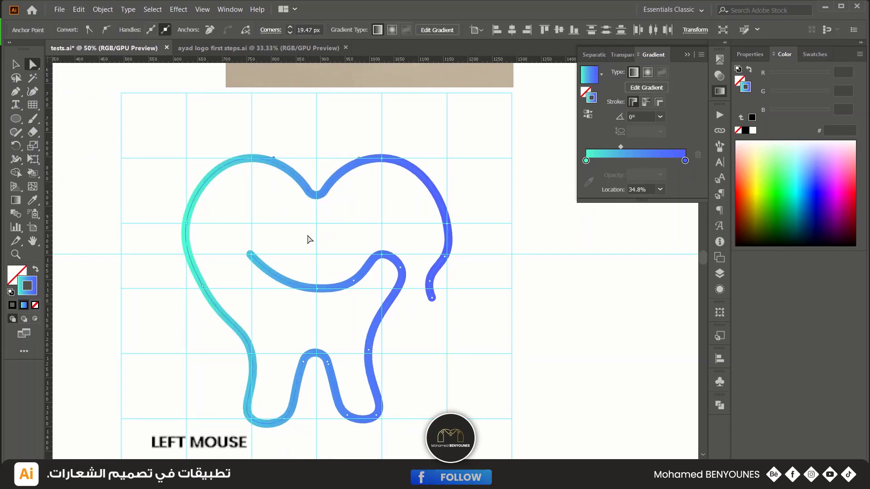
left_click(470, 295)
scroll(304, 343, "down", 2, "alt")
scroll(320, 347, "up", 2, "alt")
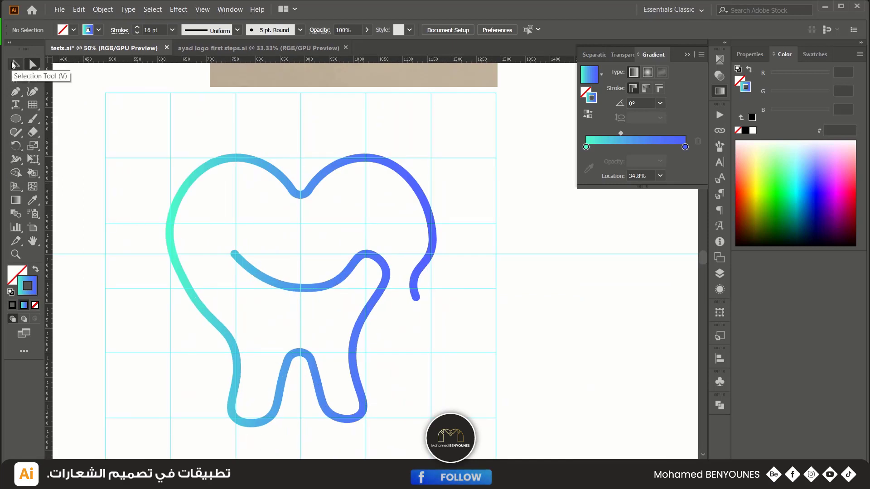
Draw a short diagonal line across the smile's left end with the Pen tool, matching the cheek mark in the sketch.
left_click(32, 91)
scroll(225, 165, "up", 5)
scroll(227, 170, "down", 2)
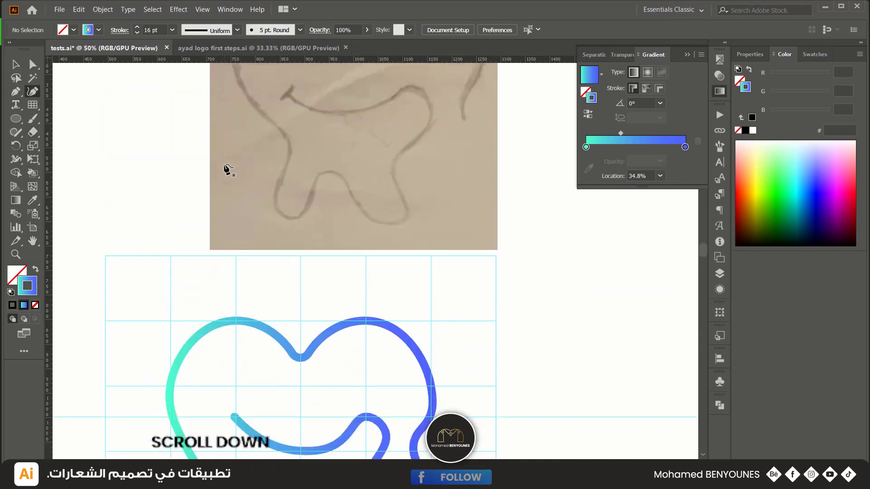
left_click(16, 91)
scroll(258, 299, "up", 2, "alt")
left_click(257, 297)
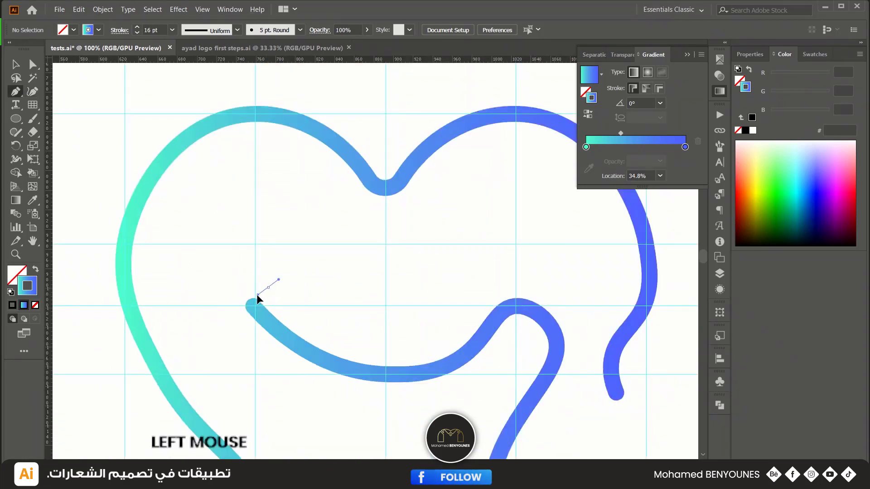
key("BackSpace")
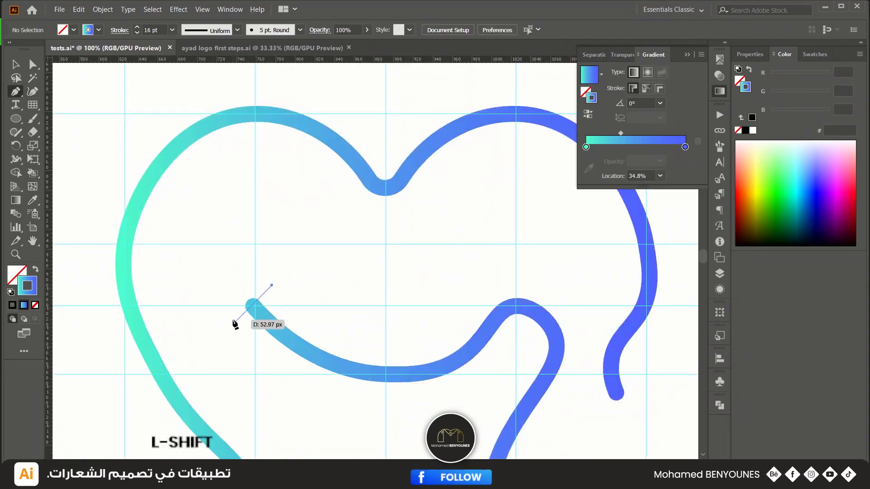
left_click_drag(234, 321, 225, 327)
left_click(16, 64)
left_click(274, 222)
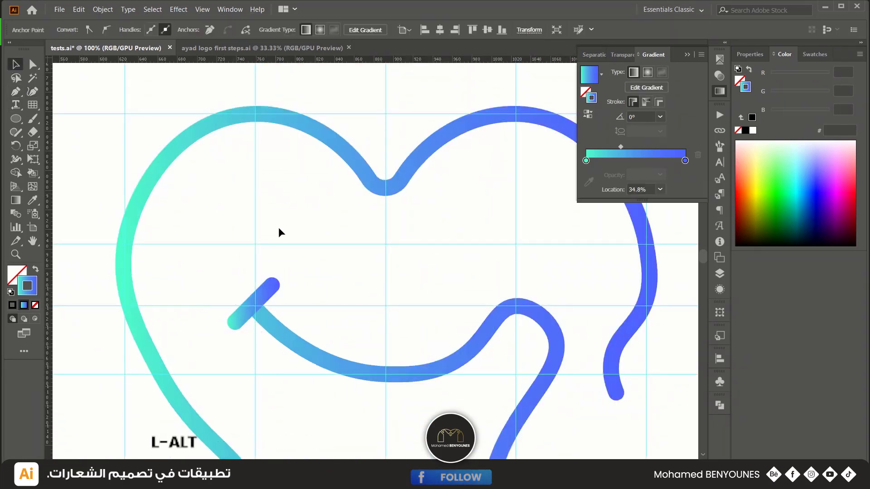
scroll(277, 225, "down", 2, "alt")
scroll(487, 339, "down", 1)
left_click(264, 252)
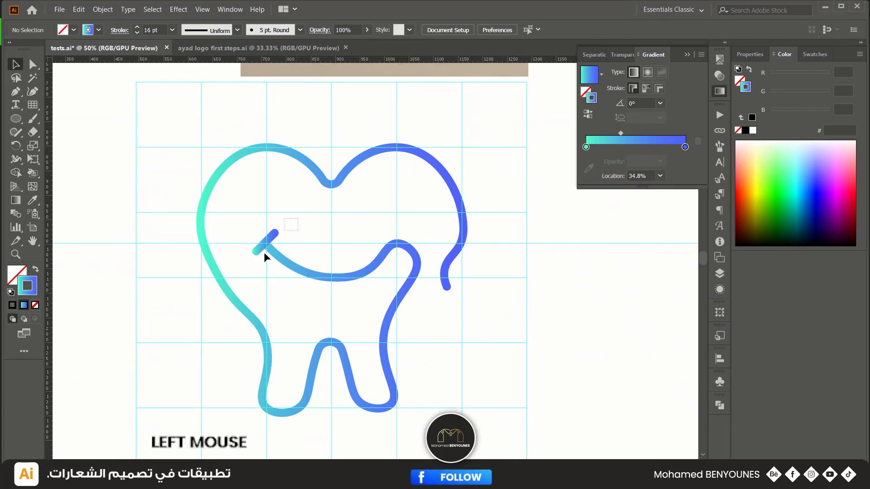
right_click(289, 231)
left_click(319, 302)
key("ctrl+z")
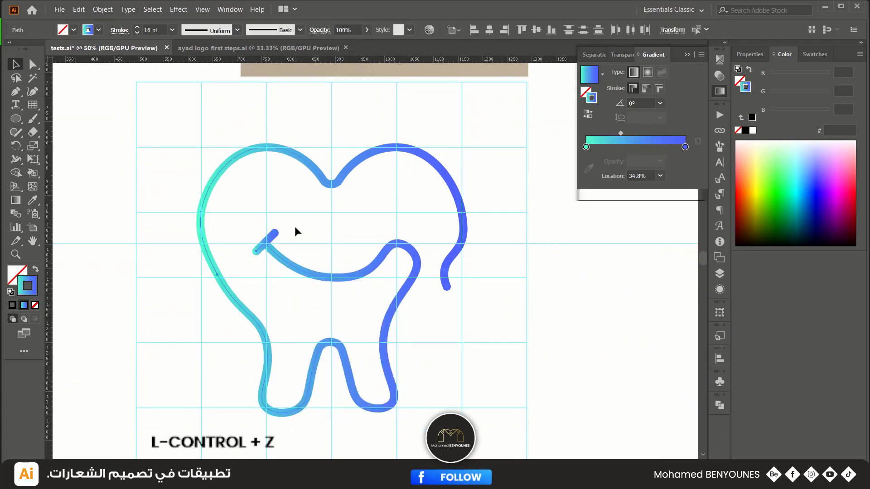
scroll(267, 248, "up", 1, "alt")
left_click(279, 288)
scroll(279, 288, "down", 1, "alt")
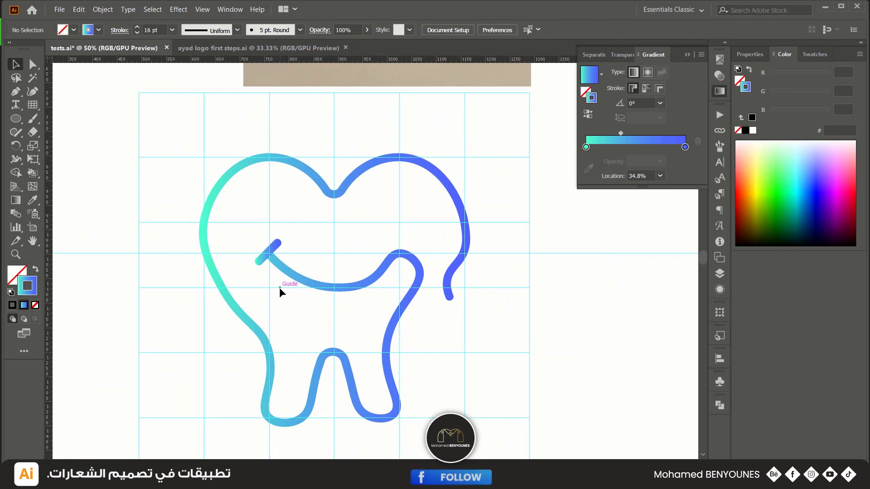
Shift the anchor on the smile's right half slightly left with the Curvature tool to smooth its rise.
scroll(435, 347, "down", 2)
left_click(32, 90)
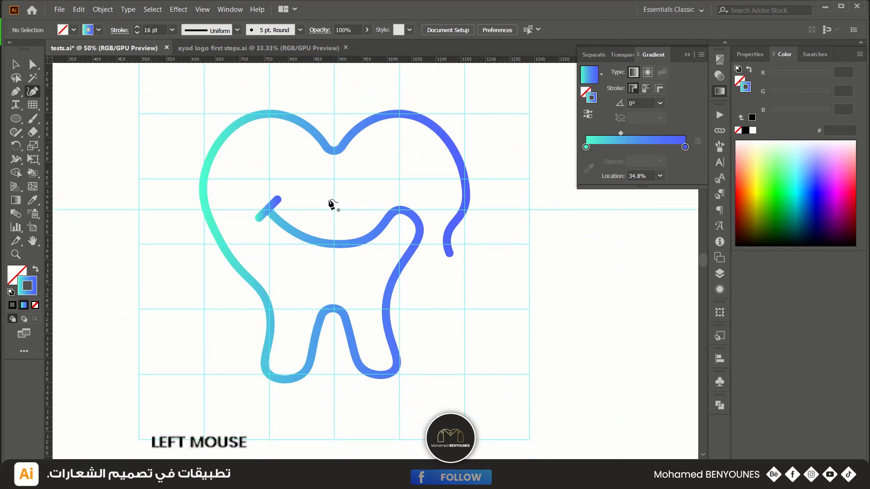
left_click(414, 231)
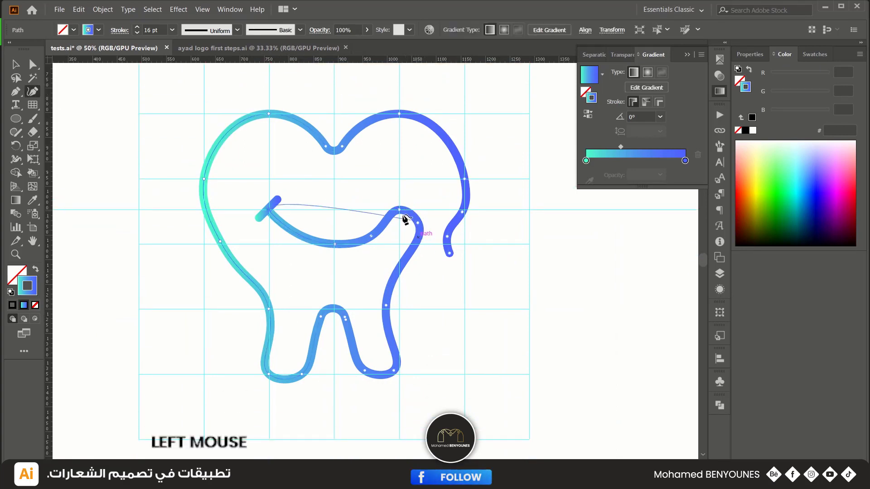
left_click(371, 236)
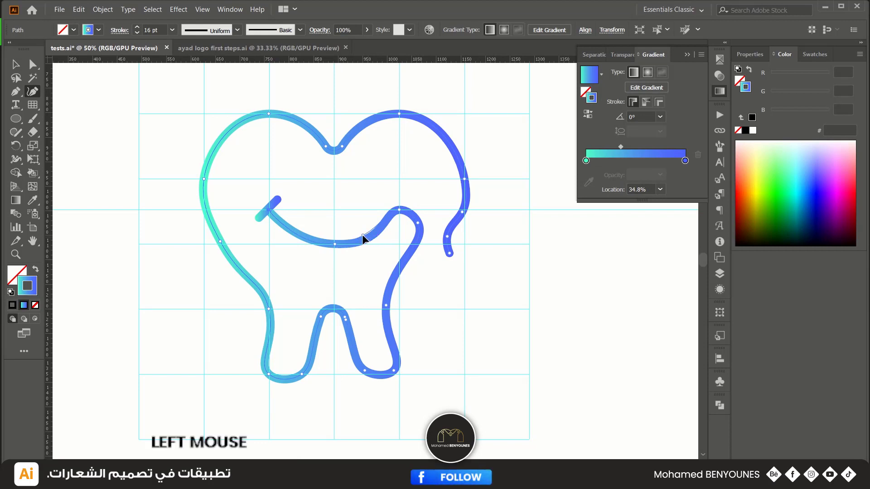
left_click(363, 235)
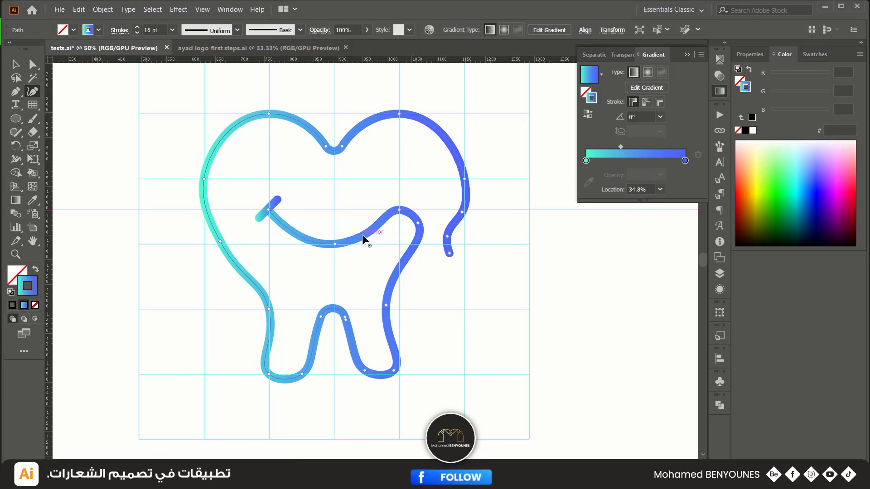
left_click(401, 211)
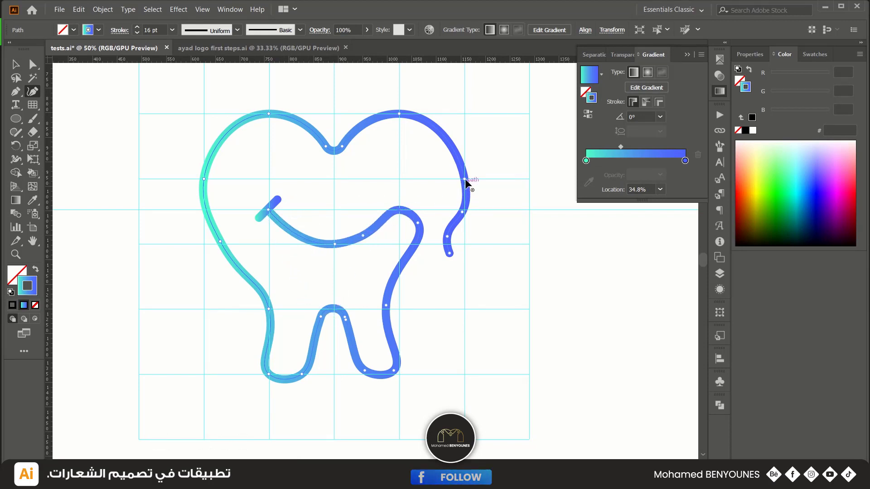
Pull the lower anchor on the right lobe's outer side inward along the horizontal guide.
left_click(455, 210)
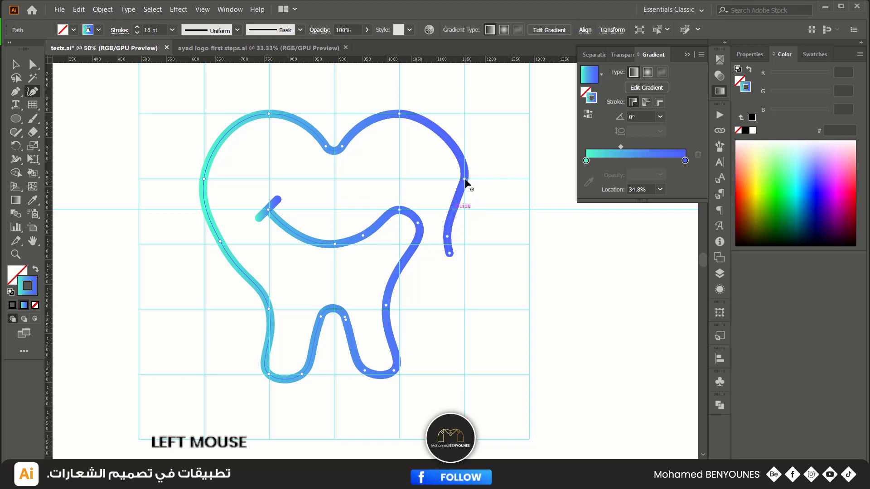
left_click_drag(465, 179, 458, 151)
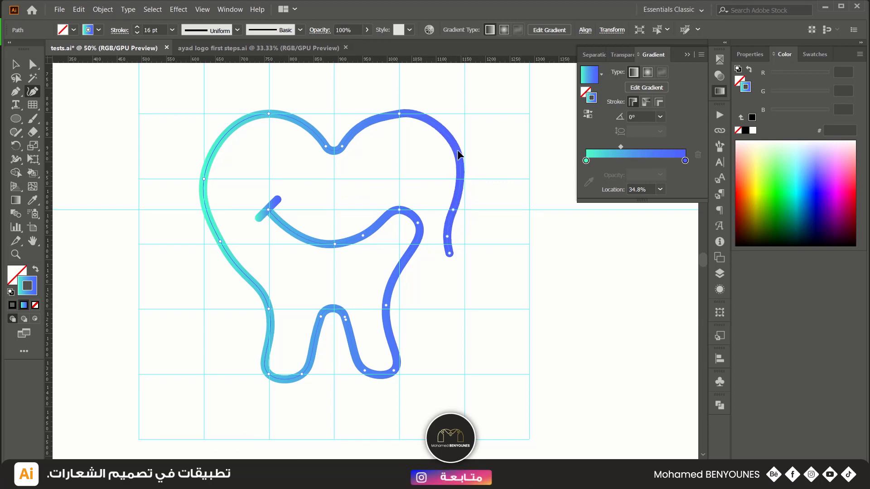
double_click(400, 113)
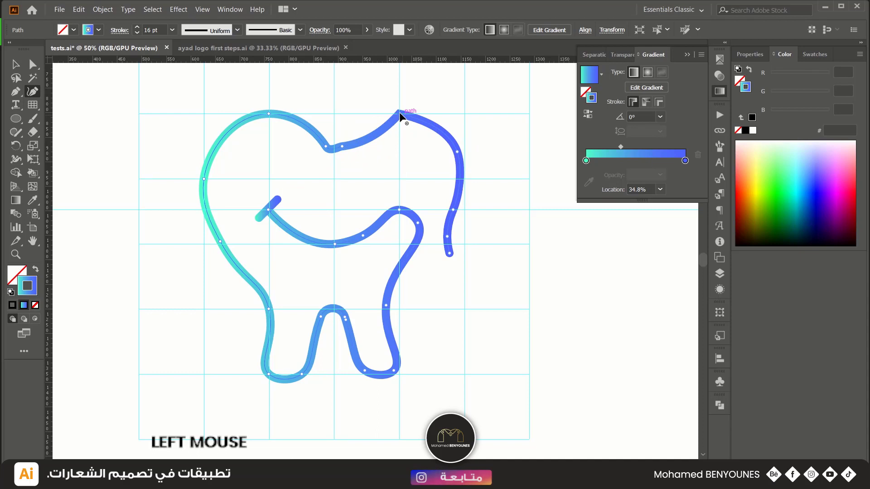
double_click(399, 113)
key("ctrl+z")
key("ctrl+z")
key("ctrl+z")
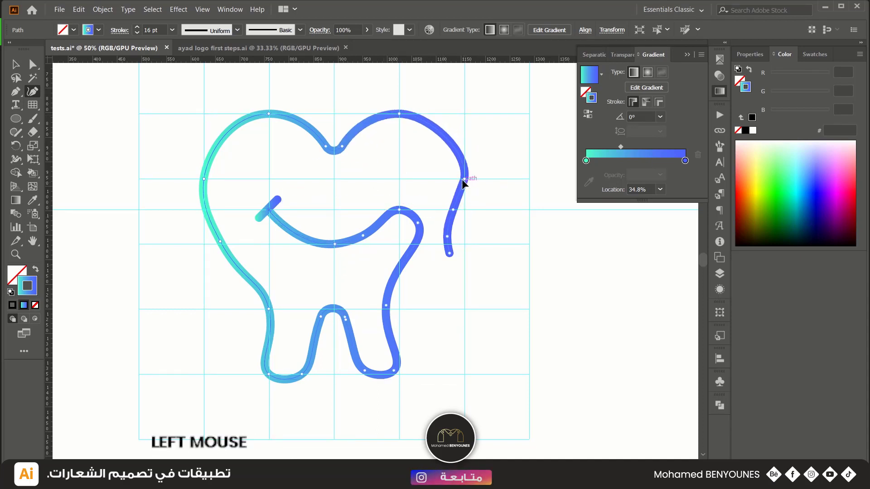
Move the right lobe's widest anchor down toward the tail and add a new anchor higher on its outer side.
left_click_drag(464, 179, 456, 196)
left_click_drag(458, 143, 455, 149)
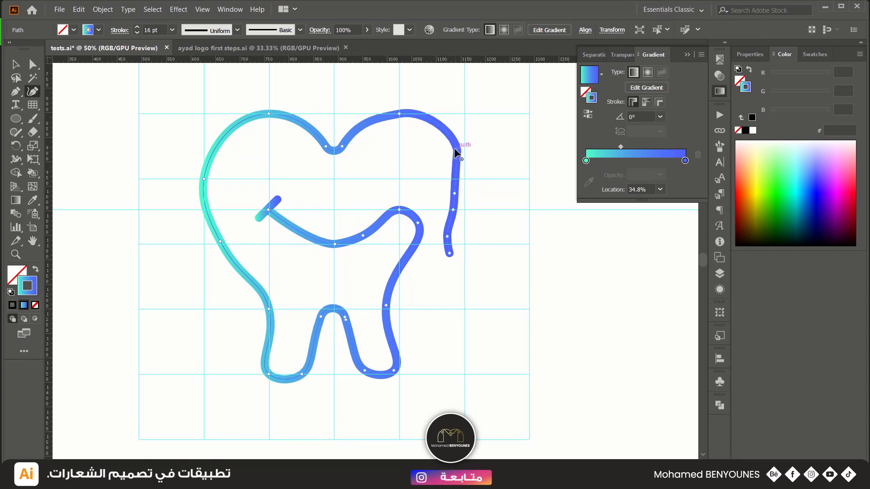
double_click(399, 114)
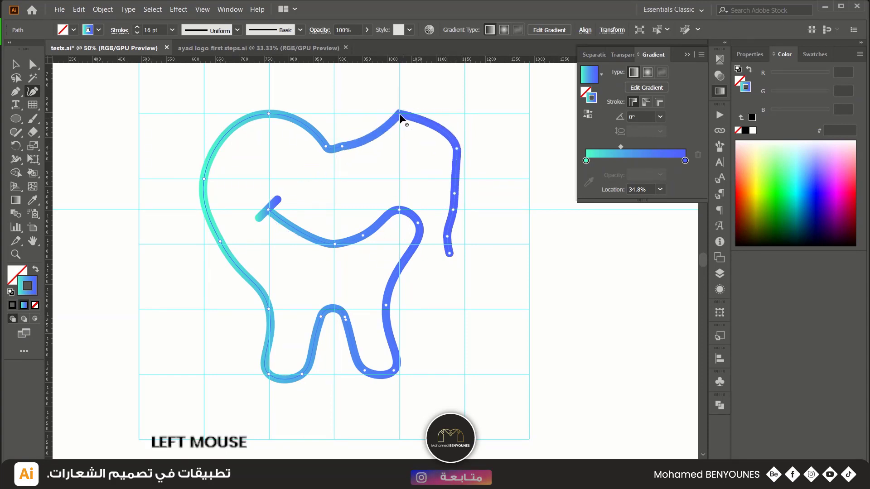
double_click(400, 114)
Convert the two smooth anchors at the notch between the upper lobes into corner points.
double_click(341, 146)
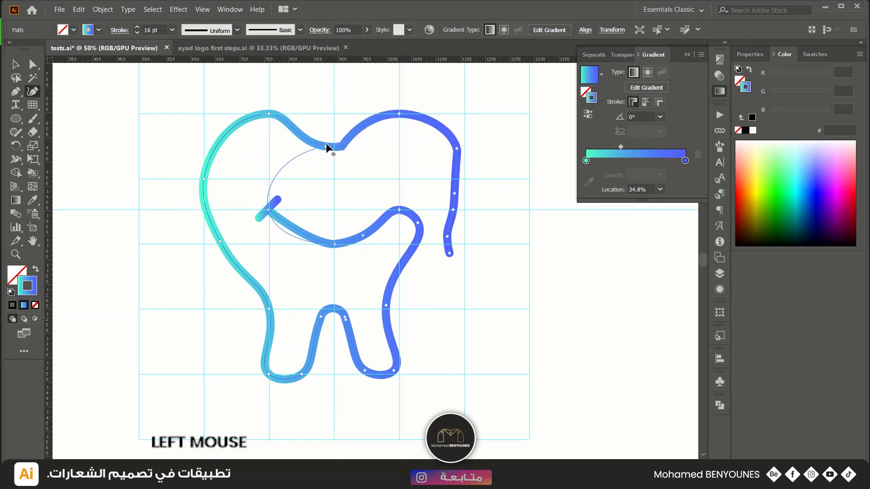
left_click(327, 147)
Delete the surplus anchor on the right lobe's outer side and flare the open tail's end outward.
left_click(455, 194)
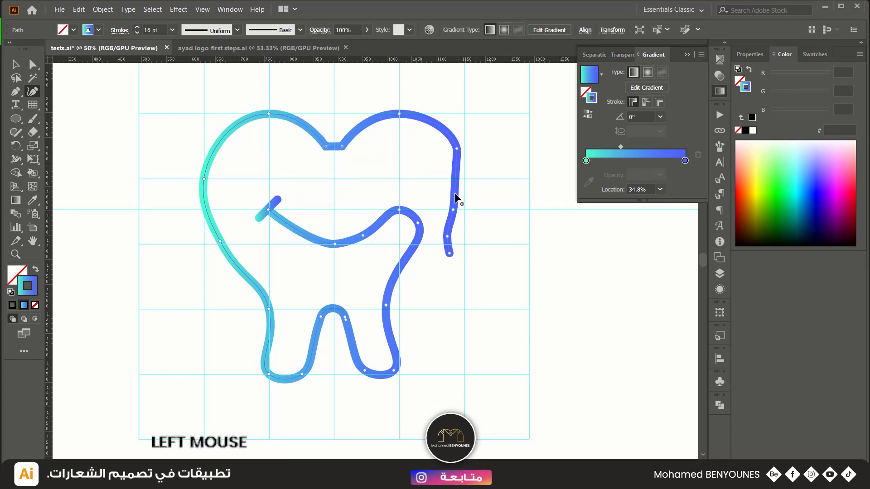
key("BackSpace")
left_click(448, 238)
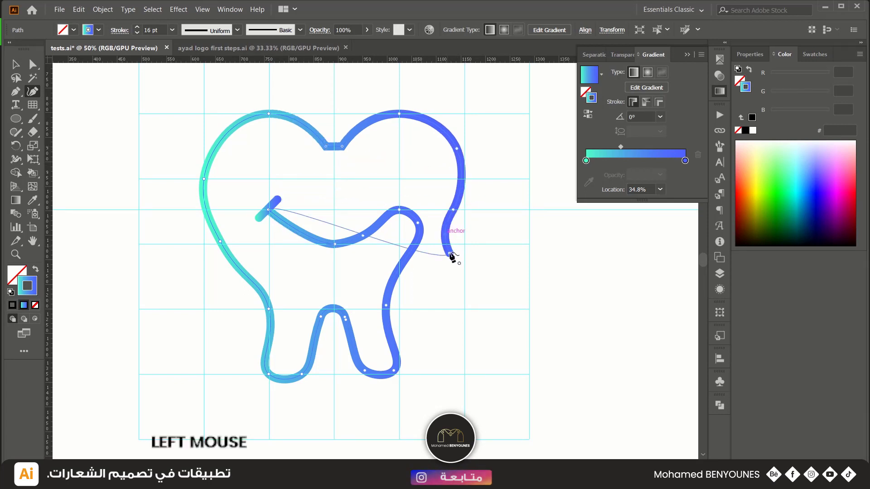
left_click_drag(449, 253, 455, 253)
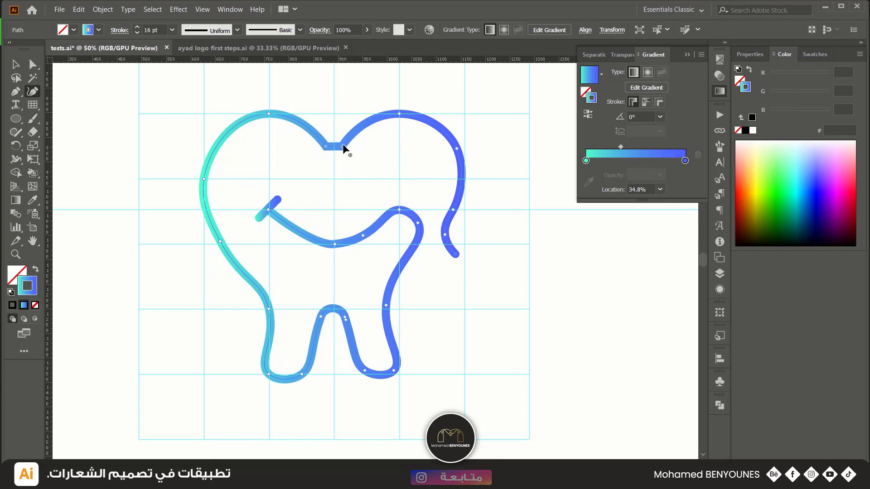
Bring the notch anchors together on the vertical centre guide to form a sharp V between the lobes.
left_click_drag(344, 146, 334, 146)
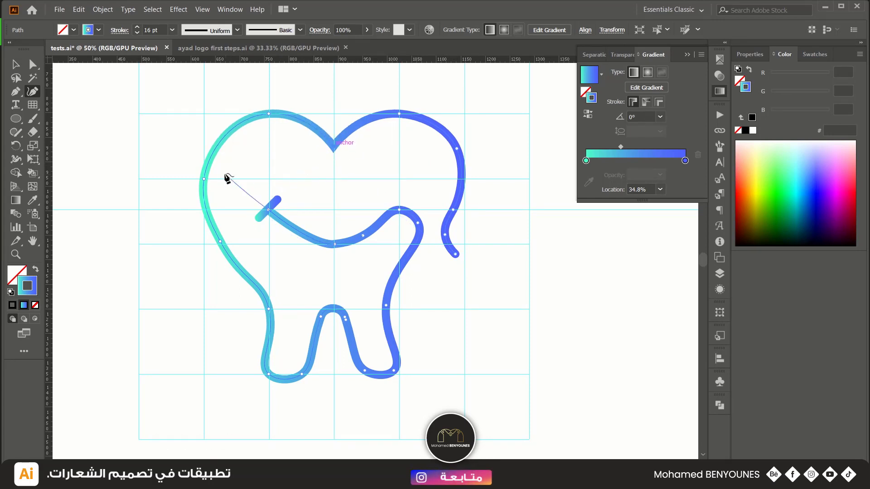
left_click(454, 210)
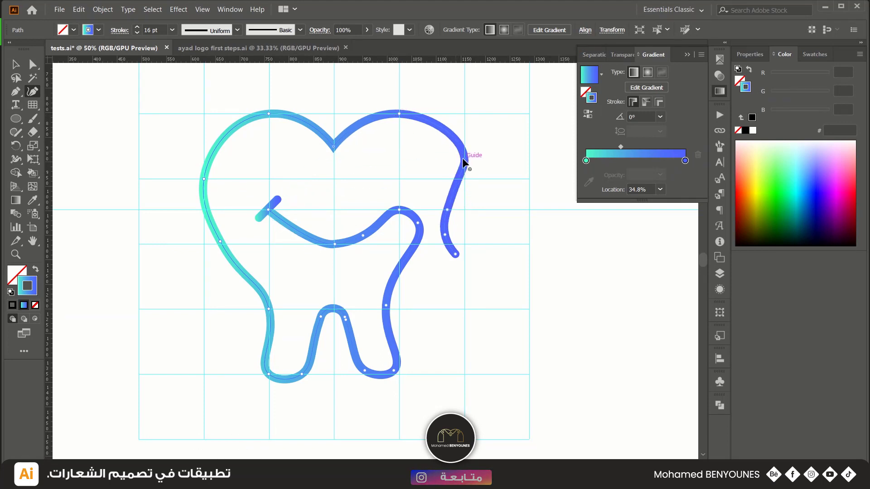
key("ctrl+z")
key("ctrl+z")
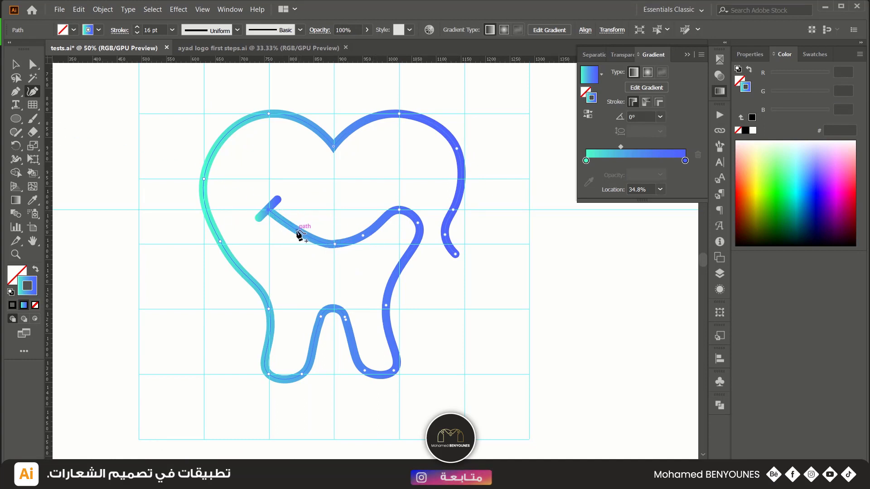
Shift the anchor on the smile's right half slightly up and right, leaving no extra anchor on its left half.
left_click_drag(299, 235, 289, 236)
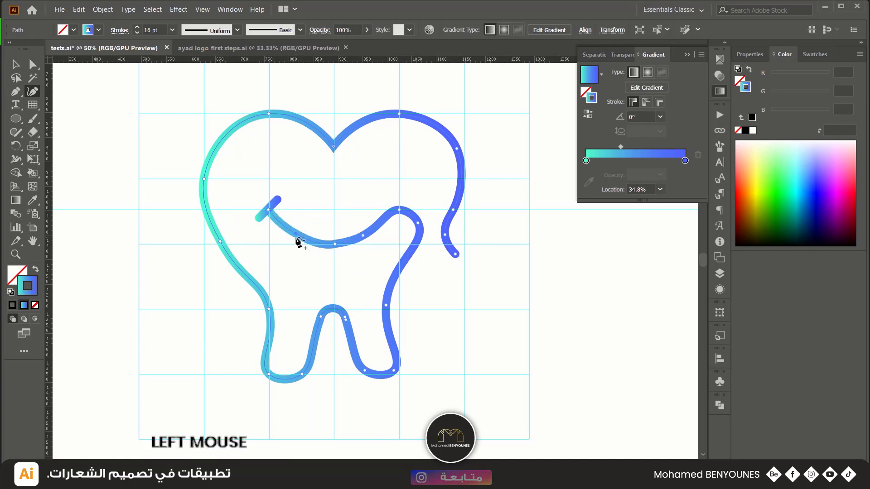
key("BackSpace")
left_click(296, 240)
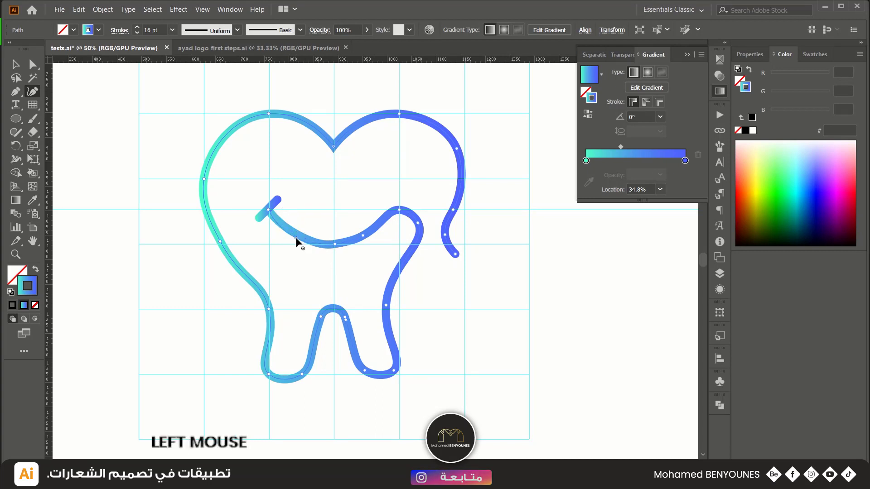
key("BackSpace")
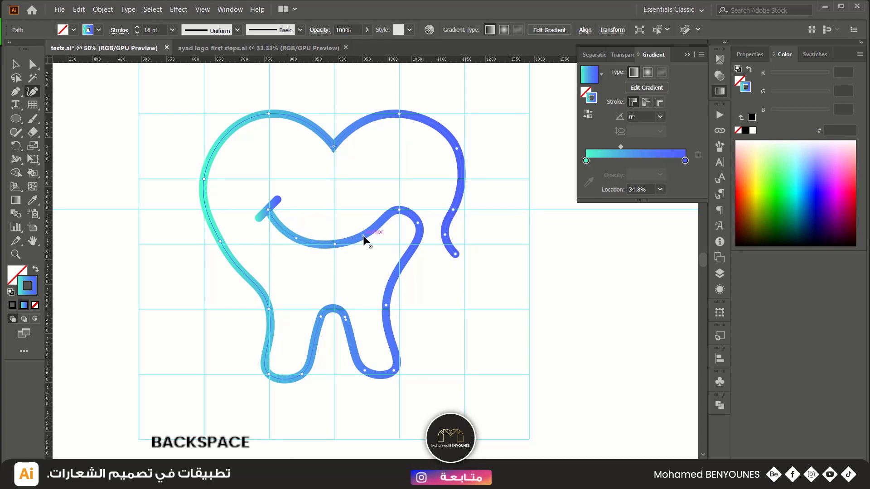
left_click(372, 229)
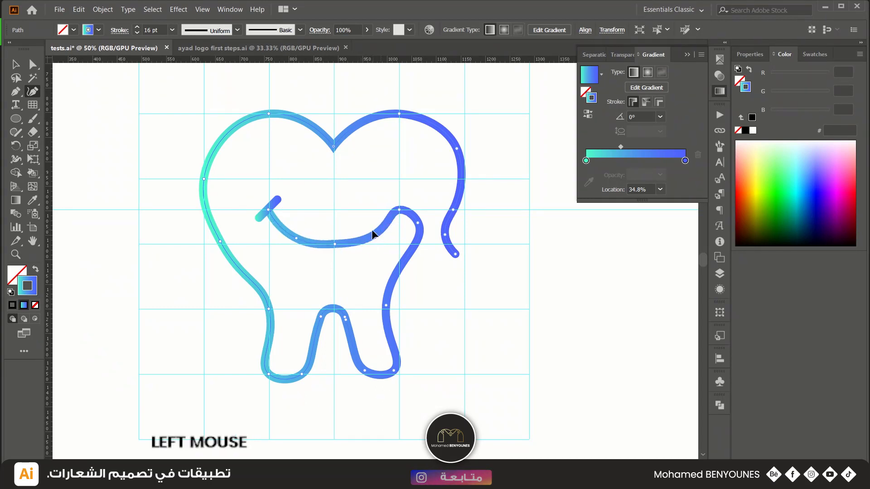
left_click(295, 239)
key("BackSpace")
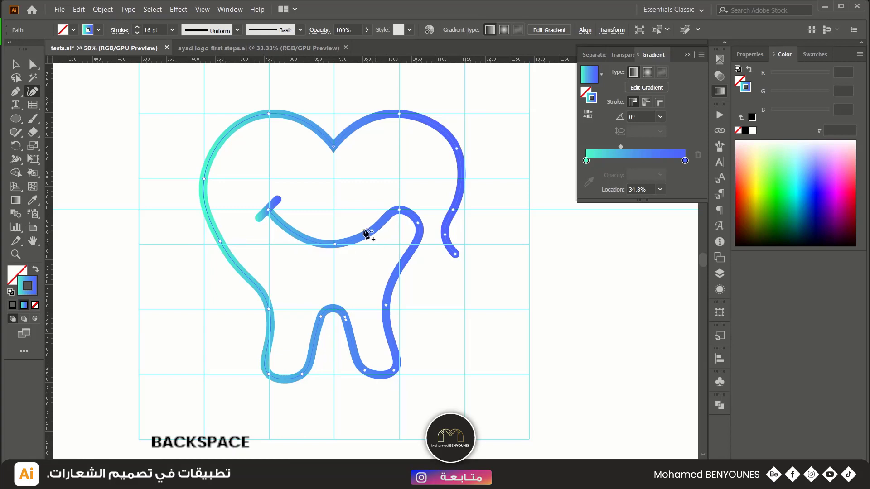
Duplicate the whole tooth logo onto the blank area below and right of the grid and scale the copy down proportionally.
left_click(16, 64)
scroll(360, 266, "down", 2)
left_click(444, 186)
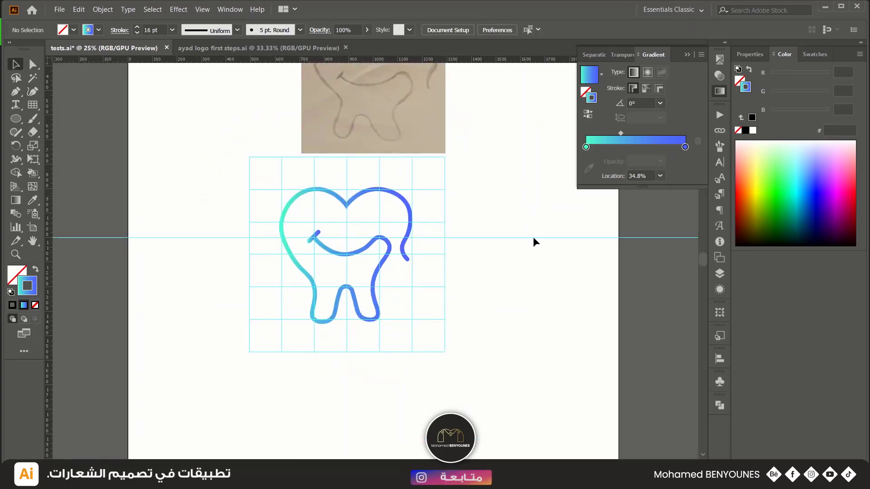
left_click_drag(465, 194, 270, 337)
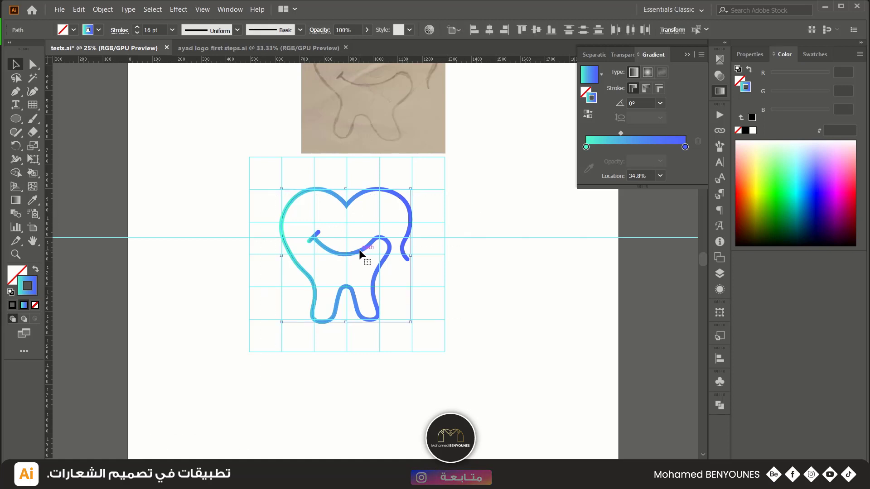
left_click_drag(358, 250, 512, 370)
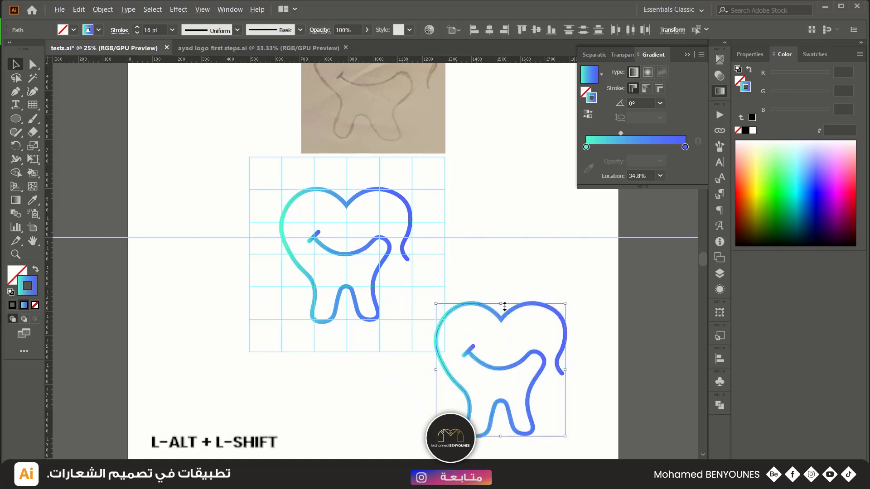
left_click_drag(498, 304, 500, 349)
left_click(103, 9)
left_click(115, 57)
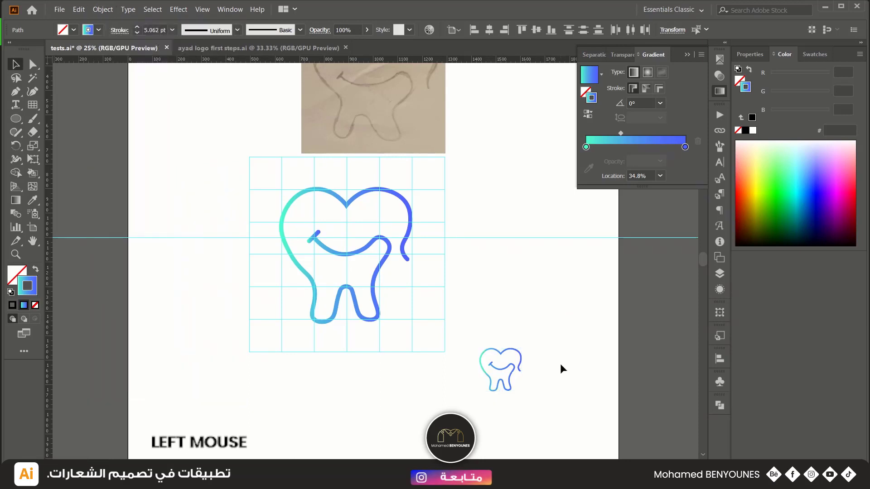
Set the small tooth copy's stroke weight to 7 pt.
scroll(551, 377, "down", 5)
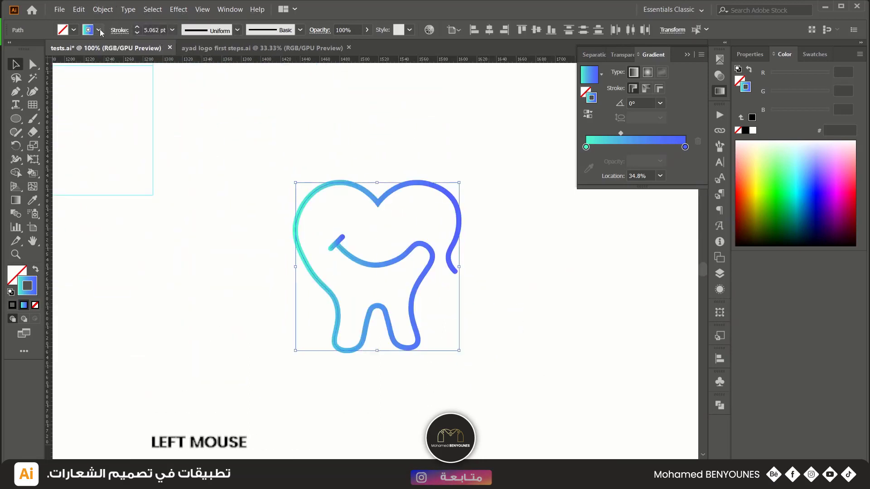
left_click(136, 27)
left_click(137, 27)
Expand the small tooth copy's strokes into filled outlines and unite them into one shape.
left_click(97, 9)
left_click(119, 125)
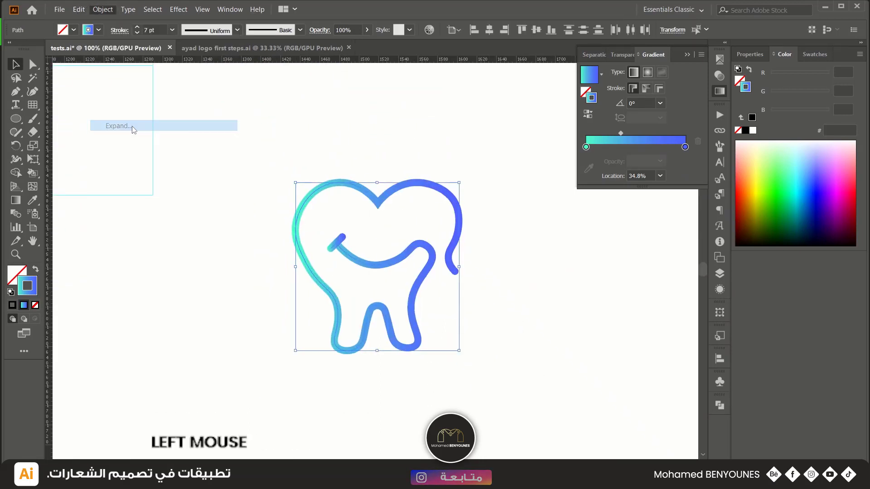
left_click(387, 306)
left_click(719, 402)
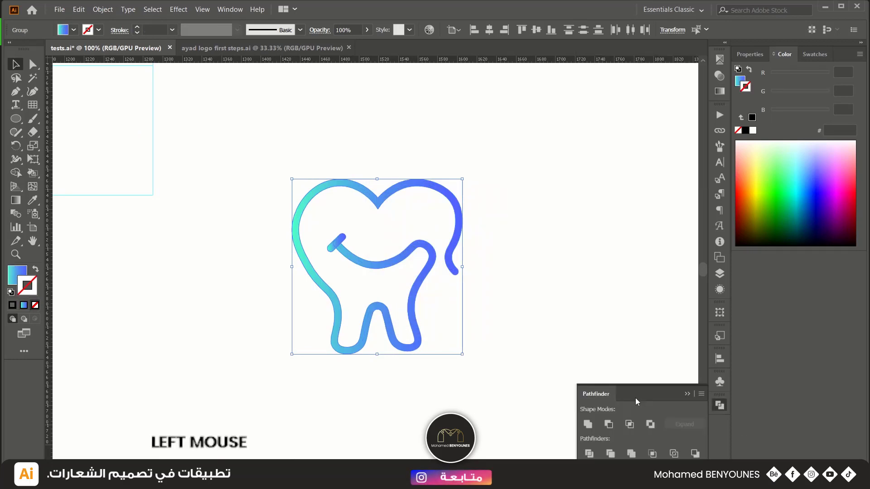
left_click(587, 424)
left_click(354, 343)
scroll(360, 340, "down", 2)
scroll(349, 333, "up", 2)
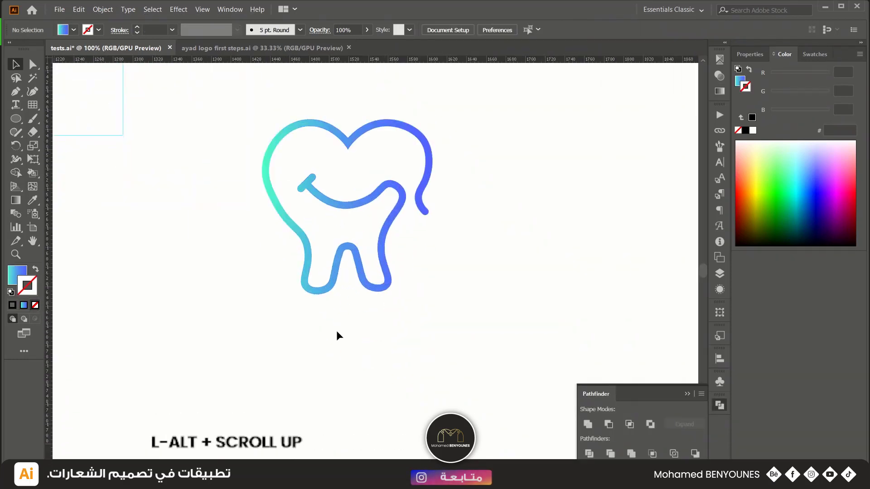
Add the text "Happy Dental" below the small tooth copy.
left_click(15, 108)
scroll(326, 324, "down", 2)
left_click(296, 304)
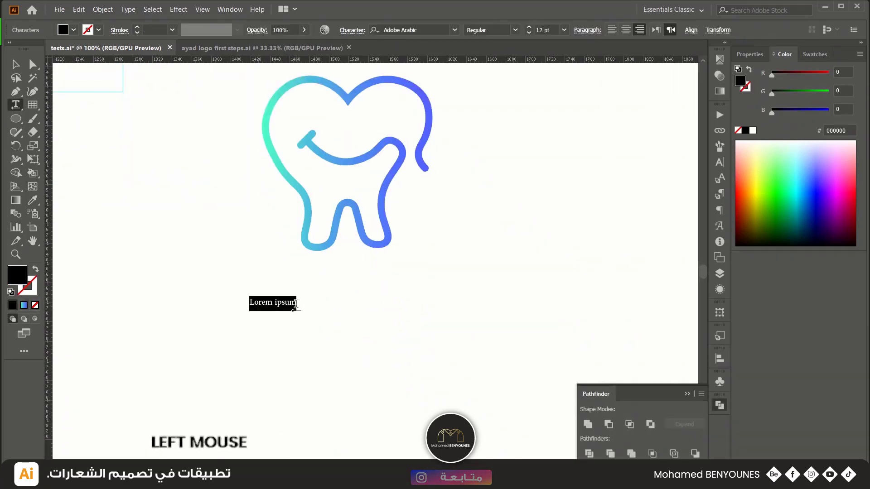
type("h")
key("BackSpace")
type("Ha")
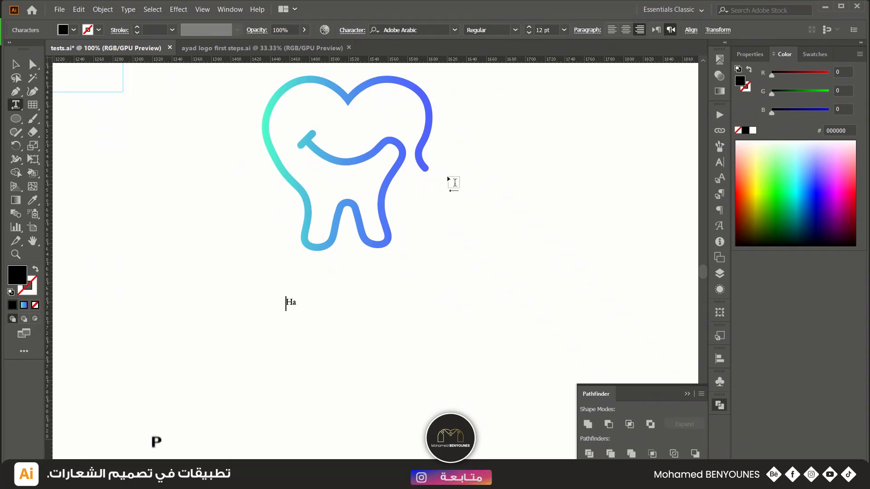
type("ppy Detal")
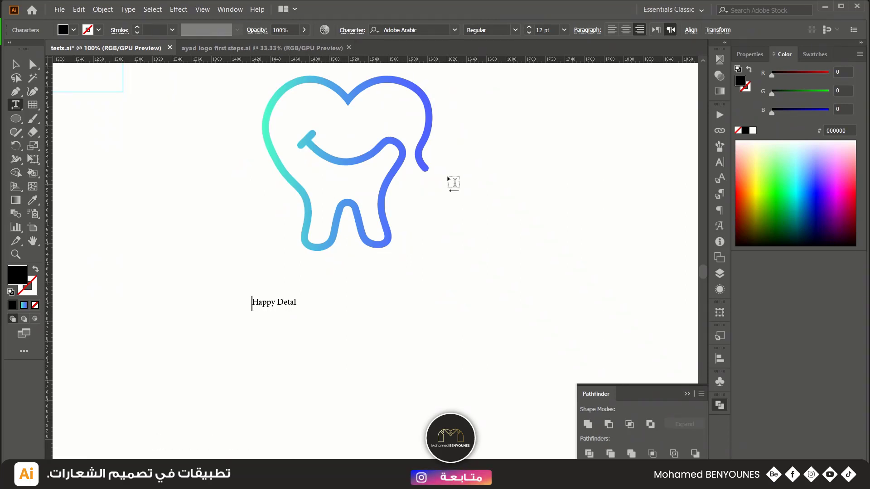
key("BackSpace")
key("BackSpace")
key("BackSpace")
type("nta")
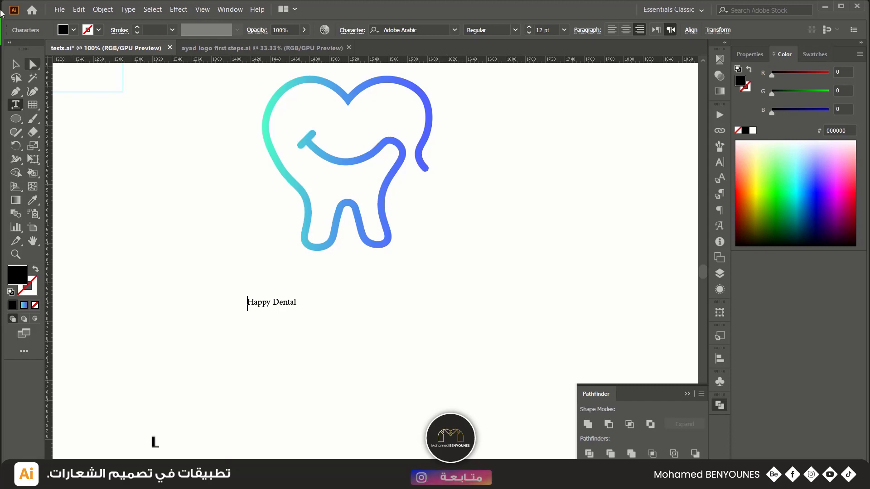
Set the font of the "Happy Dental" text to Product Sans Black.
left_click(15, 64)
left_click(410, 30)
type("pr")
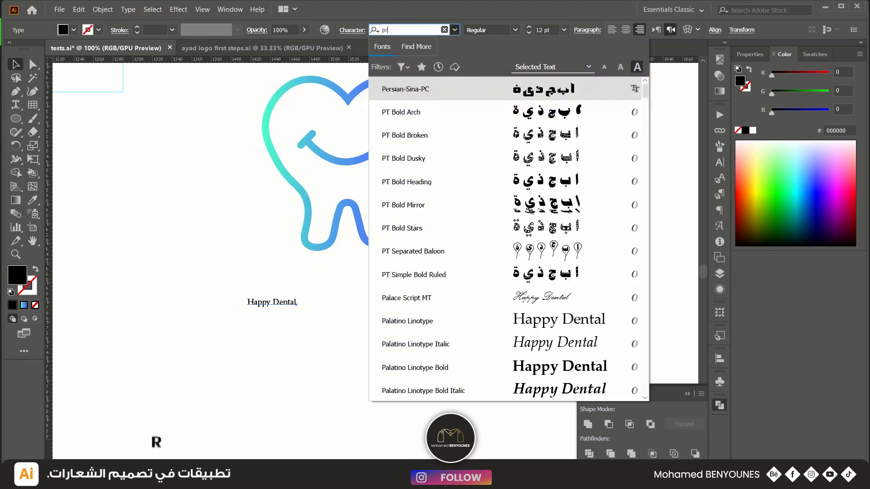
type("od")
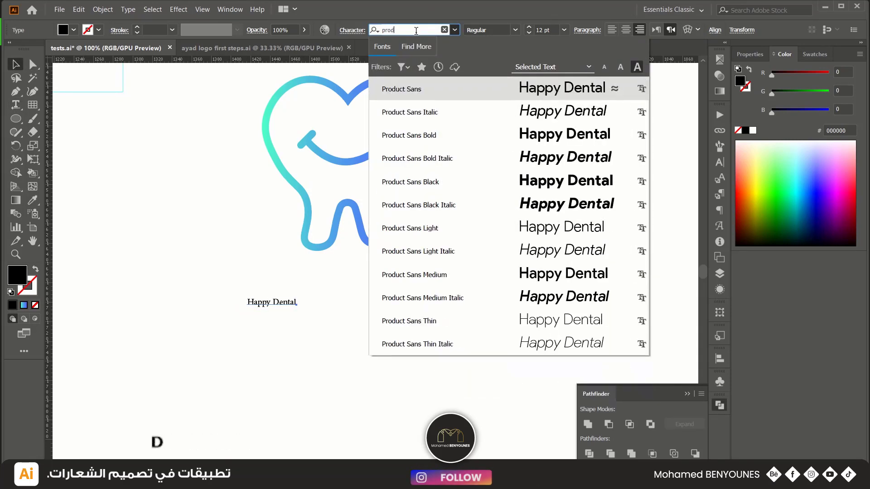
left_click(552, 187)
Convert the "Happy Dental" text to outlines and enlarge it proportionally until it is wider than the tooth.
right_click(368, 77)
left_click(311, 142)
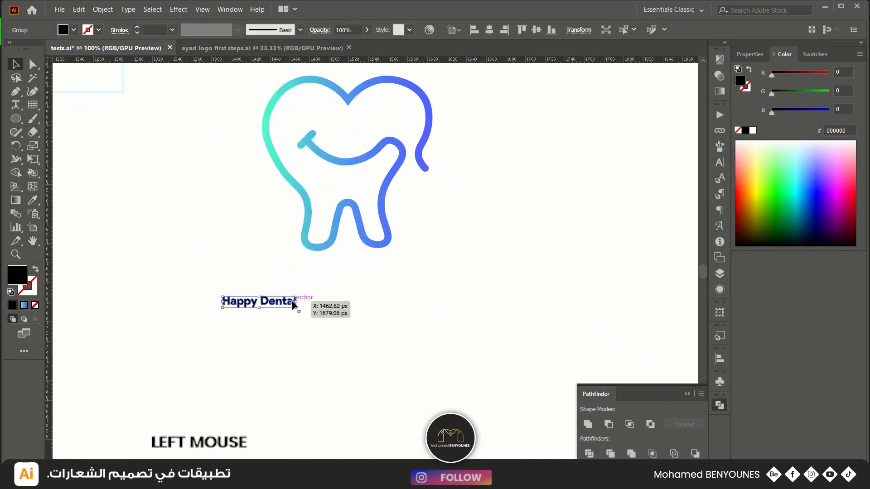
left_click_drag(295, 304, 511, 303)
left_click(365, 295)
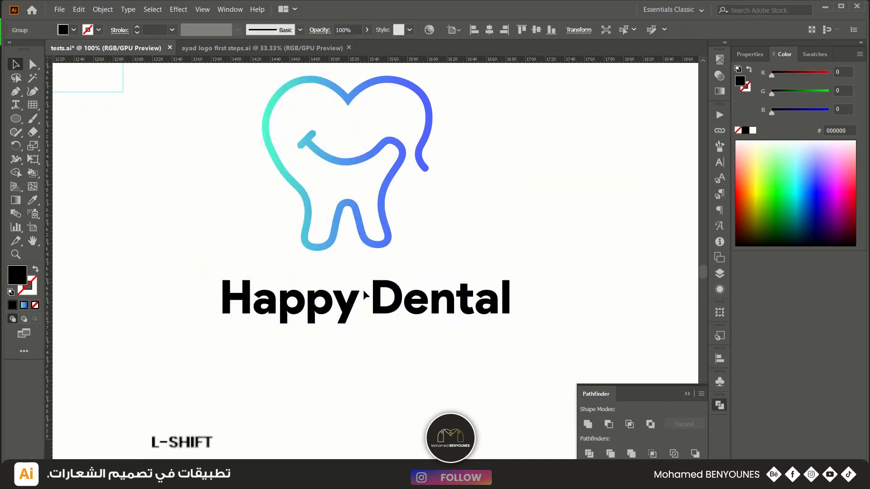
Combine the "Happy Dental" letters into one compound path and fill it with the teal-to-blue gradient.
right_click(394, 300)
left_click(323, 294)
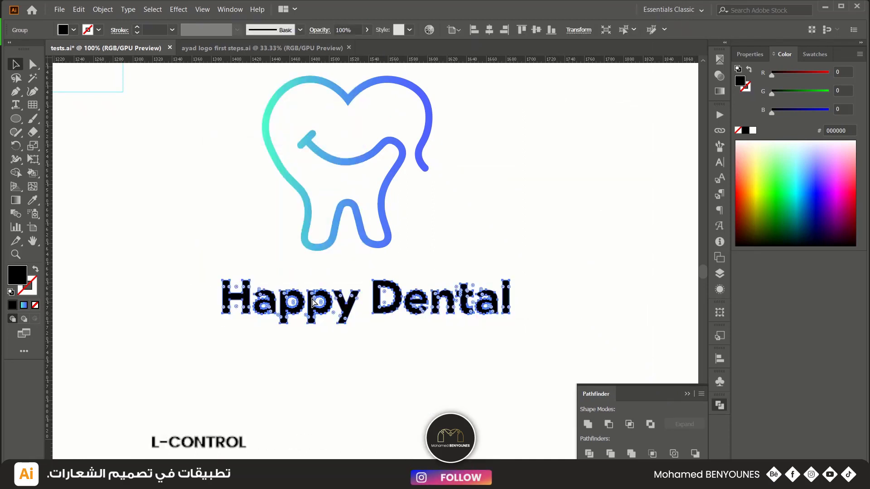
key("ctrl+8")
left_click(24, 305)
left_click(122, 218)
scroll(389, 342, "down", 1)
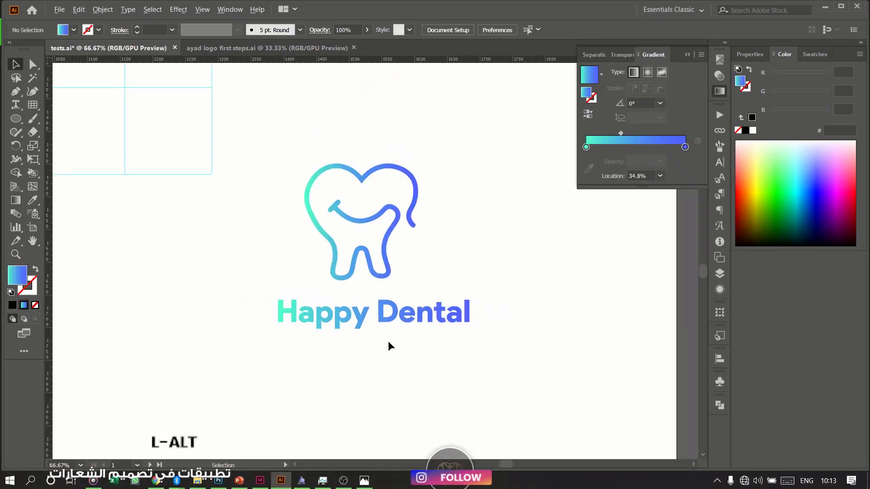
scroll(559, 316, "up", 1)
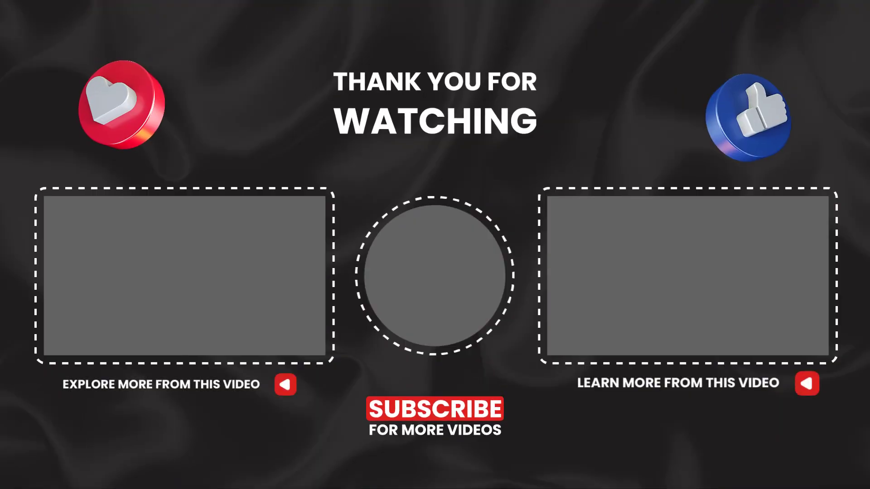